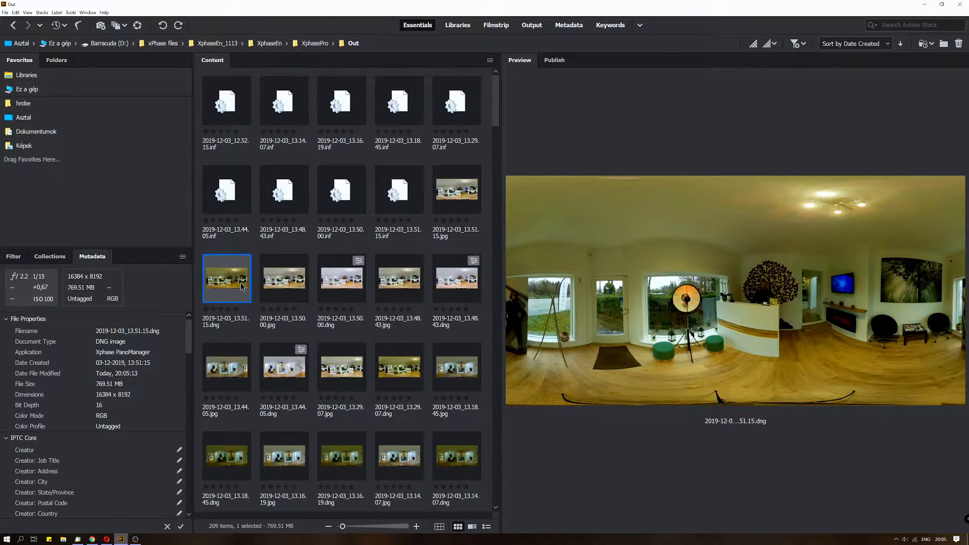
- Open the panorama 2019-12-03_13.51.15.dng in Camera Raw
{"action": "right_click", "coordinate": [242, 287]}
{"action": "left_click", "coordinate": [233, 295]}
{"action": "right_click", "coordinate": [230, 278]}
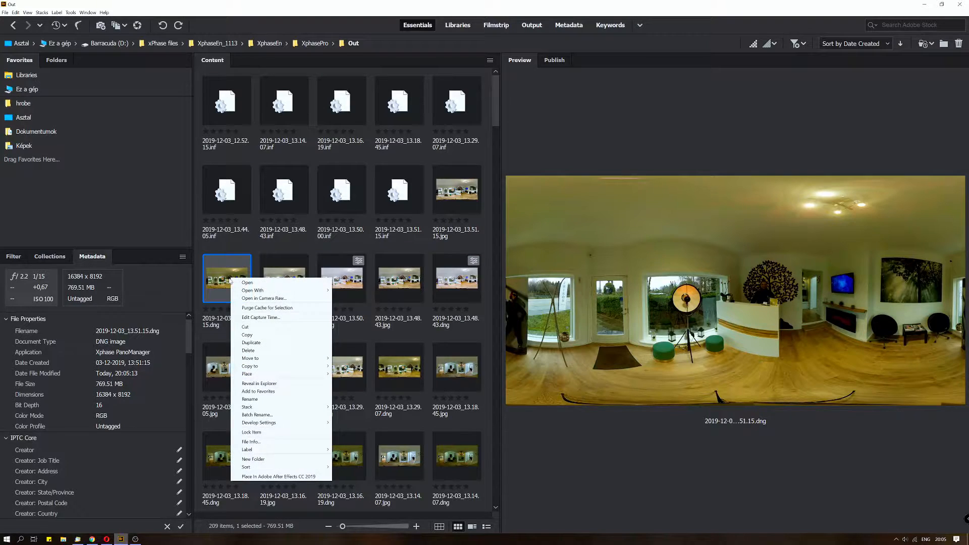
{"action": "left_click", "coordinate": [276, 299]}
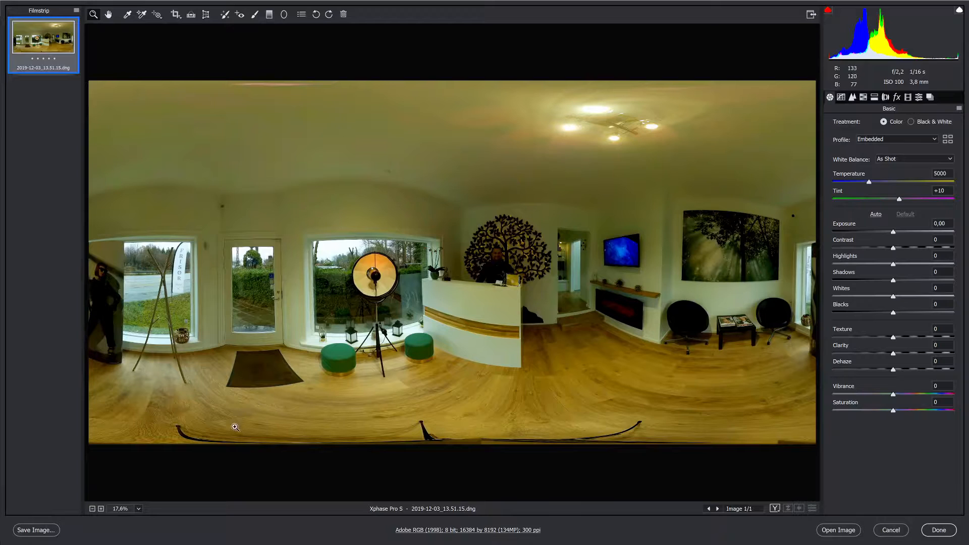
- Apply the Xphase Pro S room profile to the panorama
{"action": "left_click", "coordinate": [930, 141]}
{"action": "left_click", "coordinate": [891, 164]}
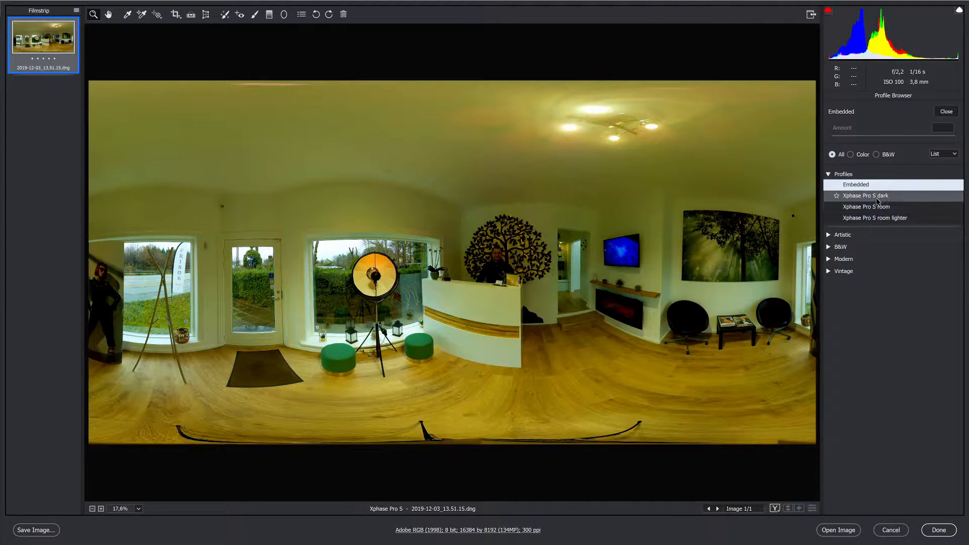
{"action": "left_click", "coordinate": [880, 208]}
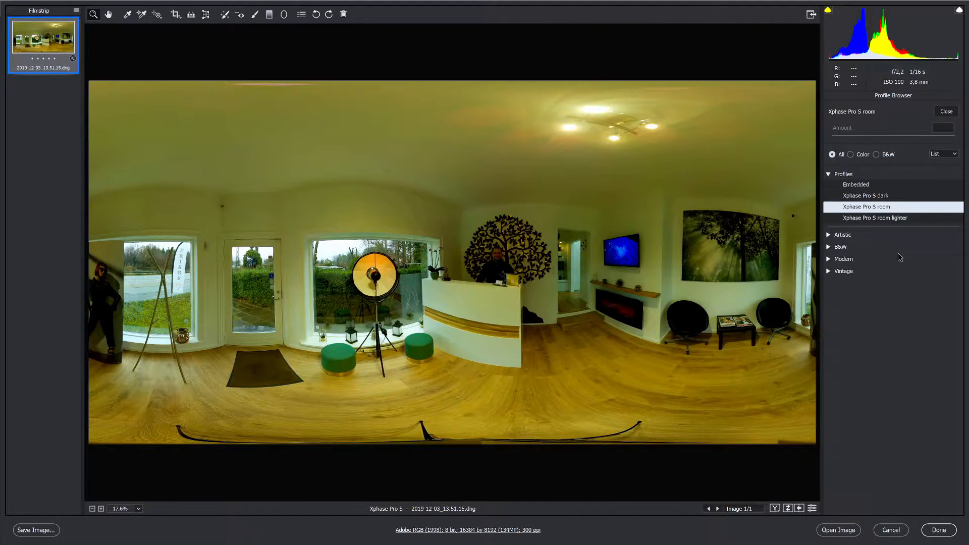
{"action": "left_click", "coordinate": [942, 112]}
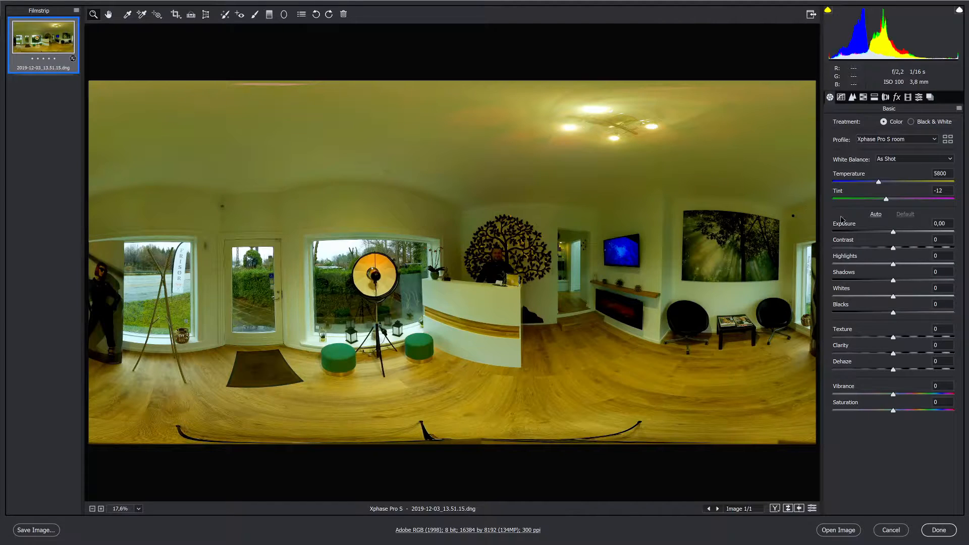
- Set the white balance to Auto and apply the automatic tone adjustments
{"action": "left_click", "coordinate": [906, 159]}
{"action": "left_click", "coordinate": [904, 174]}
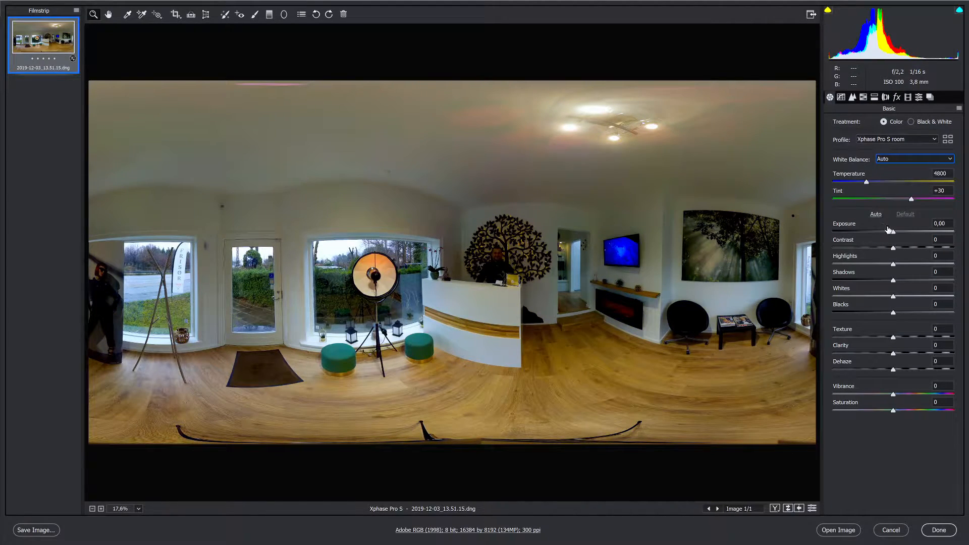
{"action": "left_click", "coordinate": [876, 215]}
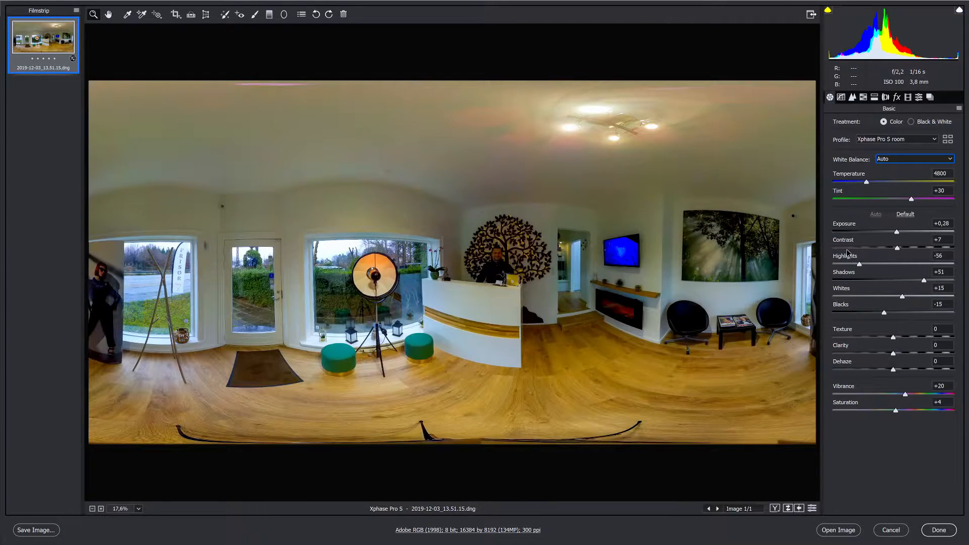
- Correct the white balance by sampling the wall above the large window and the white front of the reception desk
{"action": "left_click", "coordinate": [129, 15]}
{"action": "left_click", "coordinate": [389, 206]}
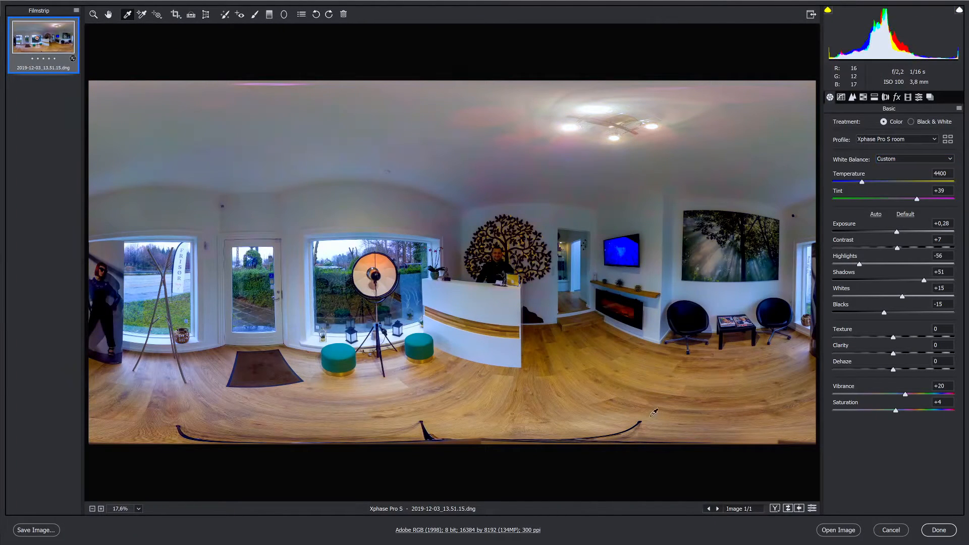
{"action": "left_click", "coordinate": [487, 305]}
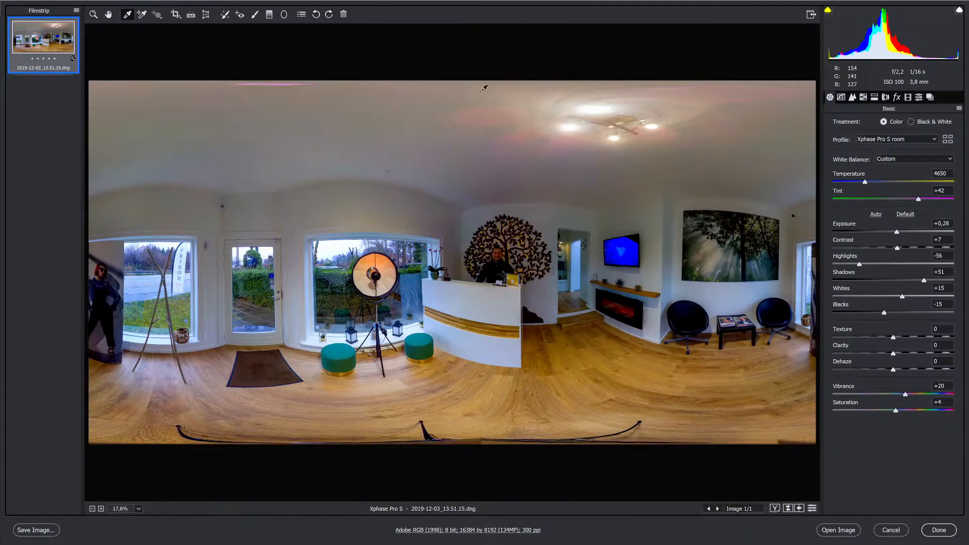
- Reset the vibrance to 0 and lower the highlights to -82
{"action": "left_click", "coordinate": [109, 15]}
{"action": "double_click", "coordinate": [906, 397]}
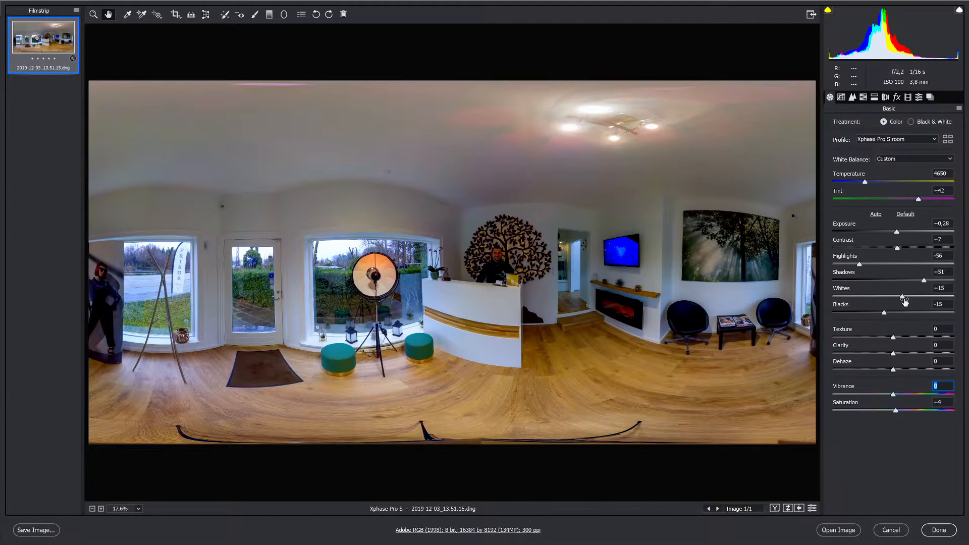
{"action": "left_click_drag", "start_coordinate": [863, 265], "coordinate": [847, 266]}
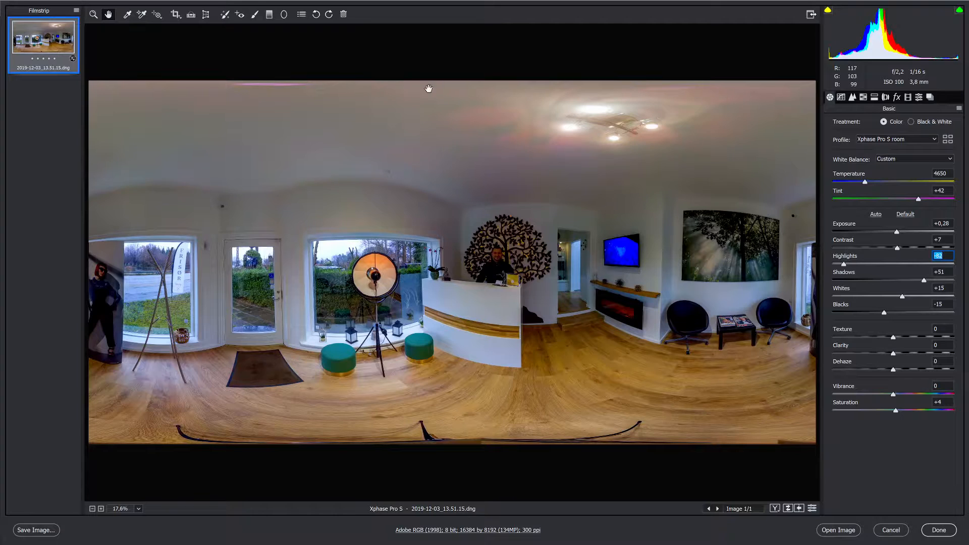
- Desaturate the ceiling with a graduated filter ending just above the windows, using saturation -85 and neutral exposure and highlights
{"action": "left_click", "coordinate": [270, 19]}
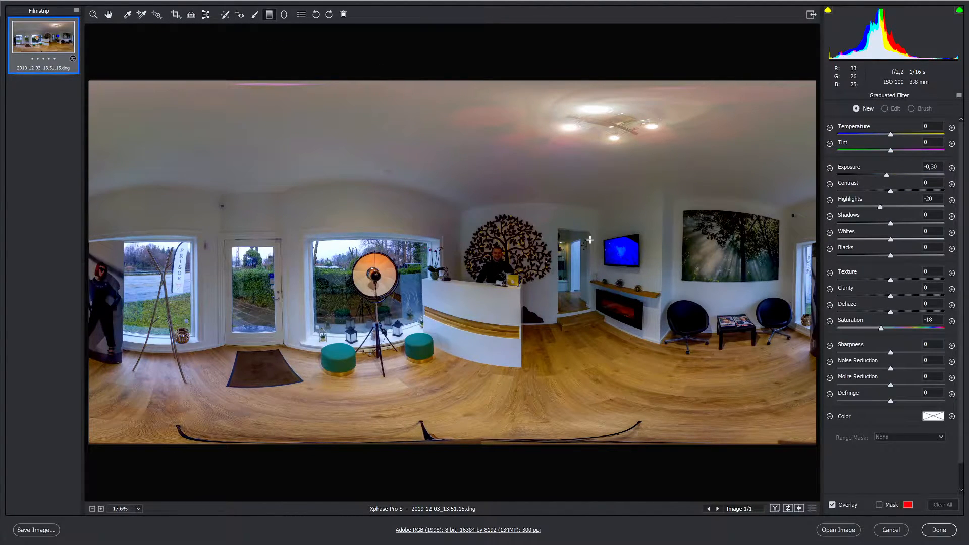
{"action": "double_click", "coordinate": [880, 208]}
{"action": "double_click", "coordinate": [888, 174]}
{"action": "left_click_drag", "start_coordinate": [885, 331], "coordinate": [848, 333]}
{"action": "left_click_drag", "start_coordinate": [449, 208], "coordinate": [450, 227]}
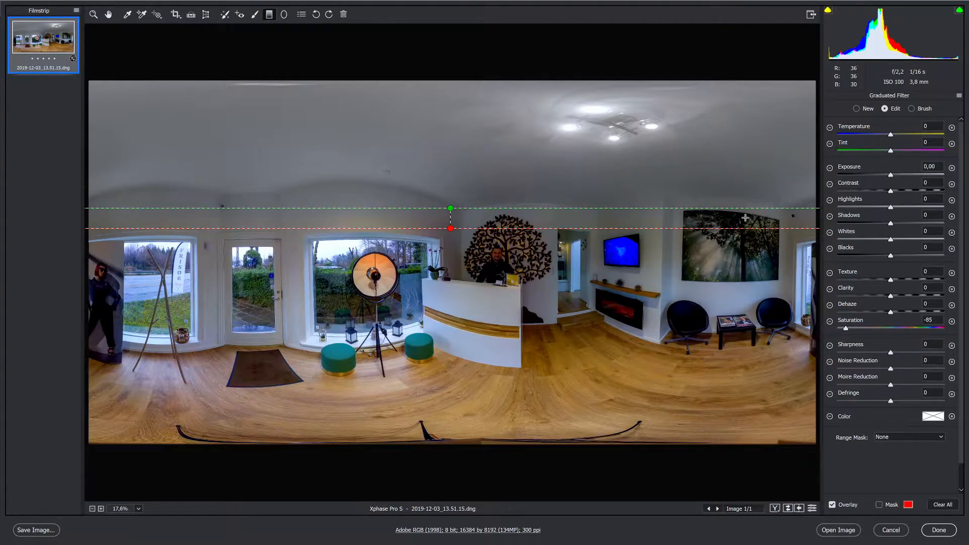
- Raise the overall exposure of the panorama to +1.10
{"action": "left_click", "coordinate": [108, 15]}
{"action": "left_click_drag", "start_coordinate": [897, 231], "coordinate": [907, 232]}
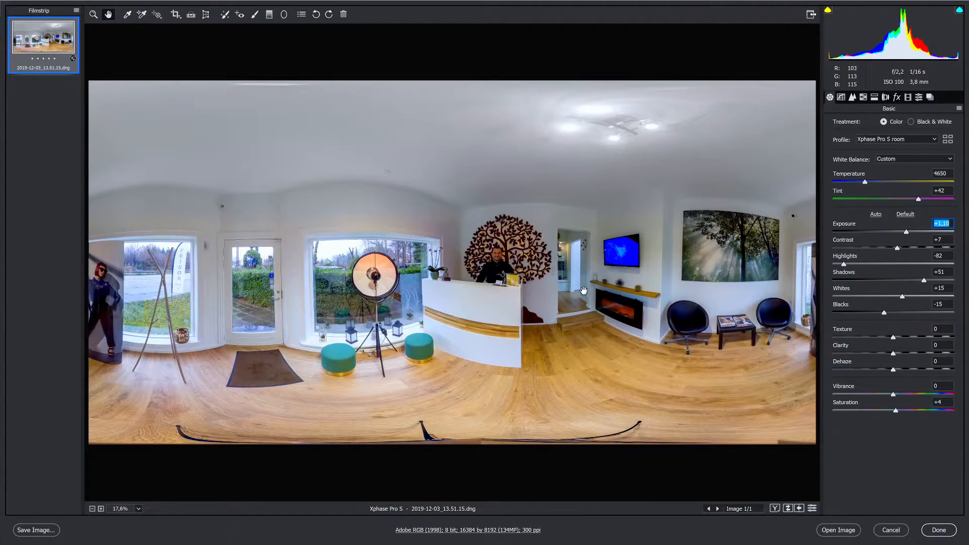
- Paint a saturation -85 Adjustment Brush over the colour-cast wall areas above the large window, the door and the window beside it
{"action": "left_click", "coordinate": [256, 15]}
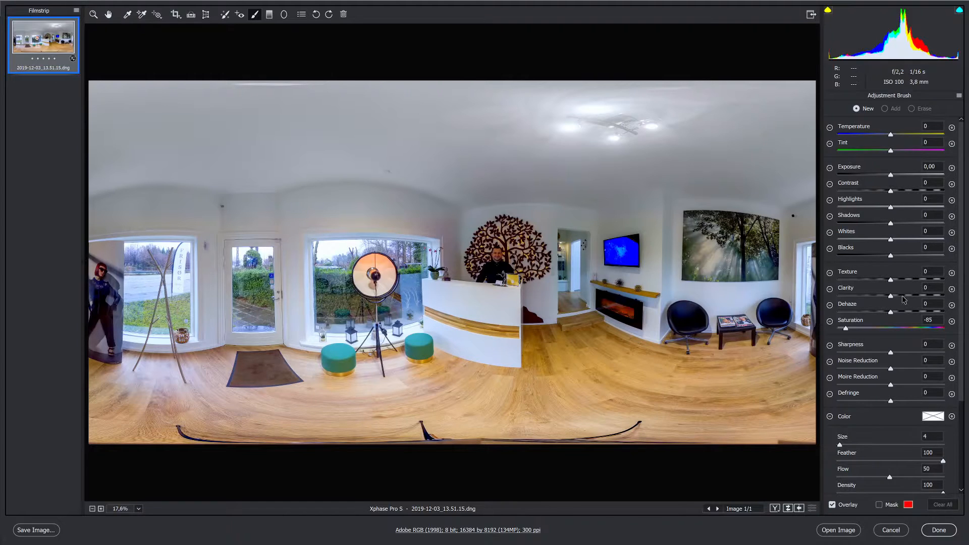
{"action": "right_click", "coordinate": [414, 215]}
{"action": "mouse_move", "coordinate": [400, 223]}
{"action": "left_mouse_down"}
{"action": "mouse_move", "coordinate": [321, 222]}
{"action": "mouse_move", "coordinate": [375, 223]}
{"action": "left_mouse_up"}
{"action": "key", "text": "bracketleft"}
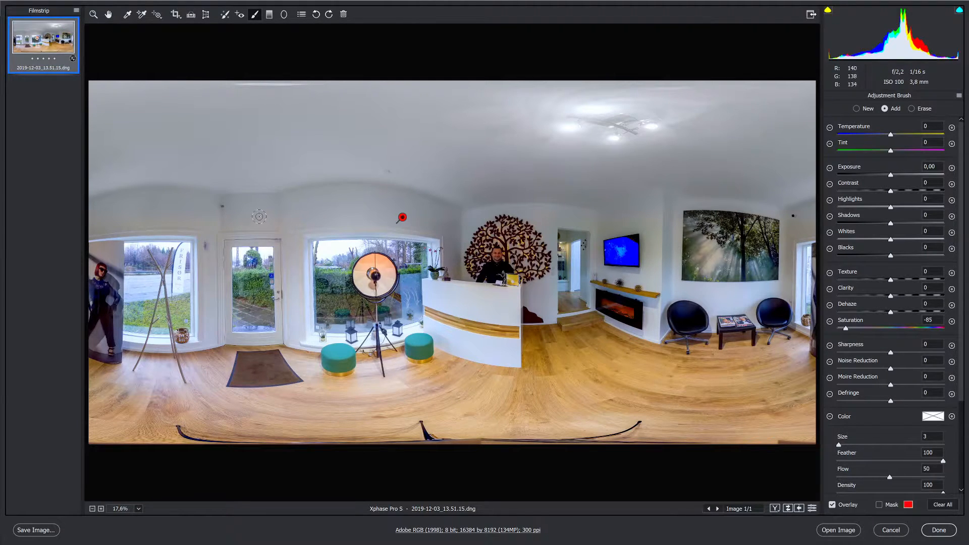
{"action": "mouse_move", "coordinate": [209, 253]}
{"action": "left_mouse_down"}
{"action": "mouse_move", "coordinate": [212, 232]}
{"action": "mouse_move", "coordinate": [136, 219]}
{"action": "left_mouse_up"}
{"action": "mouse_move", "coordinate": [129, 220]}
{"action": "left_mouse_down"}
{"action": "mouse_move", "coordinate": [99, 230]}
{"action": "mouse_move", "coordinate": [100, 222]}
{"action": "mouse_move", "coordinate": [132, 229]}
{"action": "left_mouse_up"}
- Extend the brushed desaturation along the wall above the forest picture and the television
{"action": "mouse_move", "coordinate": [798, 224]}
{"action": "left_mouse_down"}
{"action": "mouse_move", "coordinate": [792, 232]}
{"action": "mouse_move", "coordinate": [787, 209]}
{"action": "mouse_move", "coordinate": [671, 195]}
{"action": "mouse_move", "coordinate": [671, 204]}
{"action": "left_mouse_up"}
{"action": "mouse_move", "coordinate": [671, 205]}
{"action": "left_mouse_down"}
{"action": "mouse_move", "coordinate": [642, 210]}
{"action": "mouse_move", "coordinate": [550, 211]}
{"action": "mouse_move", "coordinate": [564, 180]}
{"action": "mouse_move", "coordinate": [628, 182]}
{"action": "left_mouse_up"}
{"action": "right_click", "coordinate": [661, 192]}
{"action": "mouse_move", "coordinate": [655, 201]}
{"action": "left_mouse_down"}
{"action": "mouse_move", "coordinate": [655, 213]}
{"action": "mouse_move", "coordinate": [639, 188]}
{"action": "left_mouse_up"}
- Set the brush adjustment's saturation to -100 and paint over the orange inside of the studio lamp
{"action": "scroll", "coordinate": [369, 289], "scroll_direction": "up", "scroll_amount": 3}
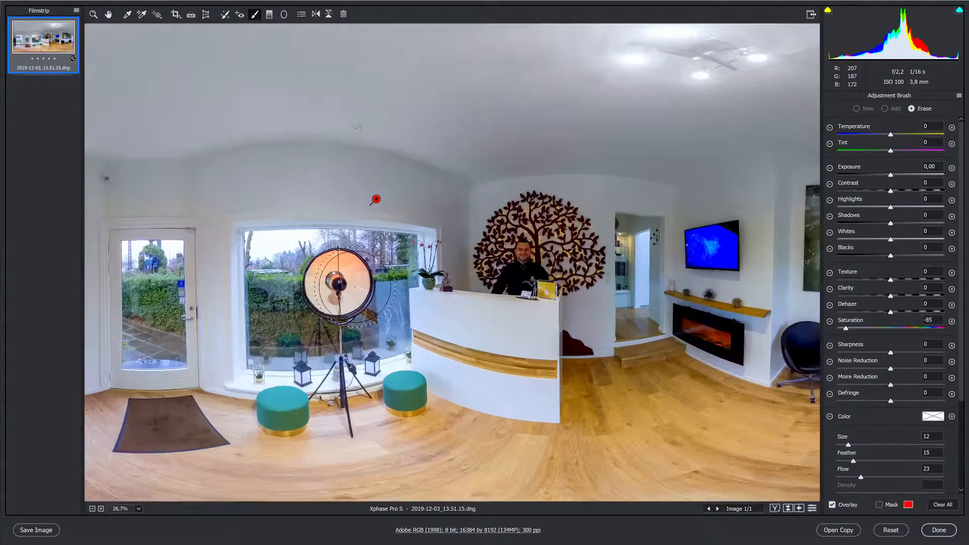
{"action": "scroll", "coordinate": [353, 287], "scroll_direction": "up", "scroll_amount": 5}
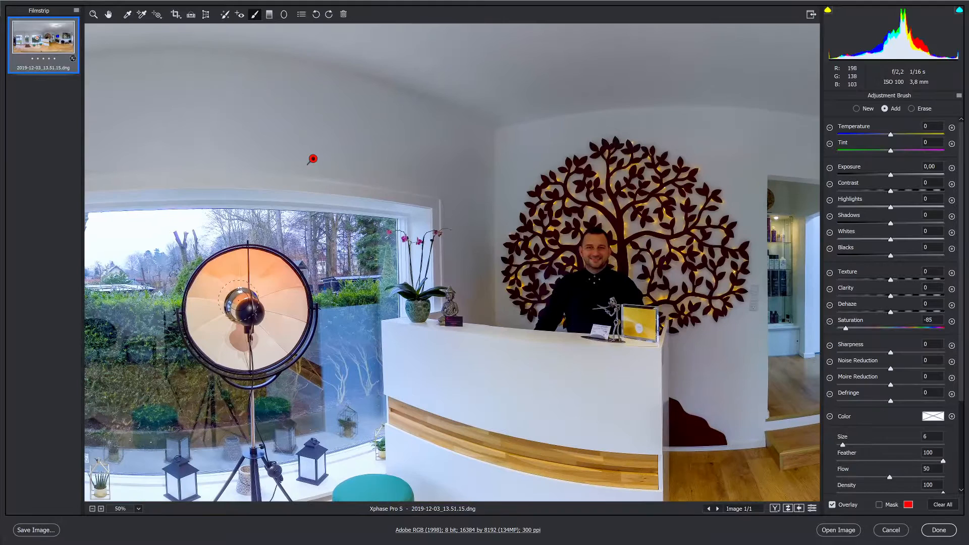
{"action": "left_click_drag", "start_coordinate": [250, 277], "coordinate": [252, 277]}
{"action": "left_click_drag", "start_coordinate": [846, 330], "coordinate": [838, 329]}
{"action": "mouse_move", "coordinate": [208, 289]}
{"action": "left_mouse_down"}
{"action": "mouse_move", "coordinate": [221, 343]}
{"action": "mouse_move", "coordinate": [217, 300]}
{"action": "mouse_move", "coordinate": [252, 277]}
{"action": "mouse_move", "coordinate": [250, 297]}
{"action": "mouse_move", "coordinate": [250, 280]}
{"action": "mouse_move", "coordinate": [268, 267]}
{"action": "mouse_move", "coordinate": [251, 262]}
{"action": "mouse_move", "coordinate": [276, 272]}
{"action": "mouse_move", "coordinate": [290, 308]}
{"action": "mouse_move", "coordinate": [290, 298]}
{"action": "mouse_move", "coordinate": [283, 330]}
{"action": "mouse_move", "coordinate": [277, 301]}
{"action": "mouse_move", "coordinate": [266, 310]}
{"action": "mouse_move", "coordinate": [266, 339]}
{"action": "mouse_move", "coordinate": [238, 338]}
{"action": "mouse_move", "coordinate": [216, 285]}
{"action": "mouse_move", "coordinate": [202, 298]}
{"action": "mouse_move", "coordinate": [225, 264]}
{"action": "mouse_move", "coordinate": [253, 260]}
{"action": "mouse_move", "coordinate": [288, 292]}
{"action": "mouse_move", "coordinate": [282, 331]}
{"action": "mouse_move", "coordinate": [245, 353]}
{"action": "mouse_move", "coordinate": [205, 328]}
{"action": "mouse_move", "coordinate": [206, 291]}
{"action": "mouse_move", "coordinate": [221, 276]}
{"action": "left_mouse_up"}
{"action": "mouse_move", "coordinate": [242, 263]}
{"action": "left_mouse_down"}
{"action": "mouse_move", "coordinate": [277, 287]}
{"action": "mouse_move", "coordinate": [284, 309]}
{"action": "mouse_move", "coordinate": [291, 299]}
{"action": "mouse_move", "coordinate": [284, 292]}
{"action": "mouse_move", "coordinate": [281, 302]}
{"action": "left_mouse_up"}
{"action": "left_click_drag", "start_coordinate": [259, 354], "coordinate": [228, 350]}
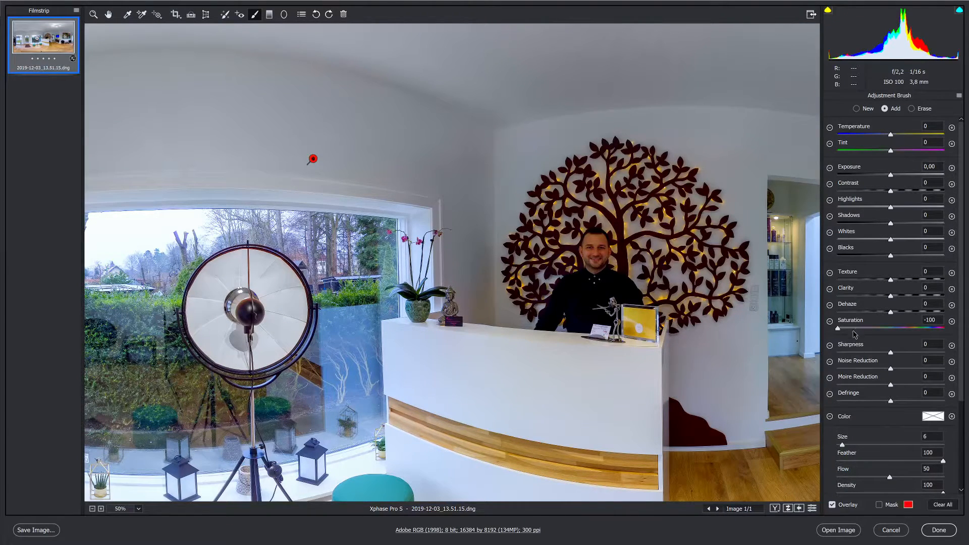
{"action": "left_click", "coordinate": [938, 418]}
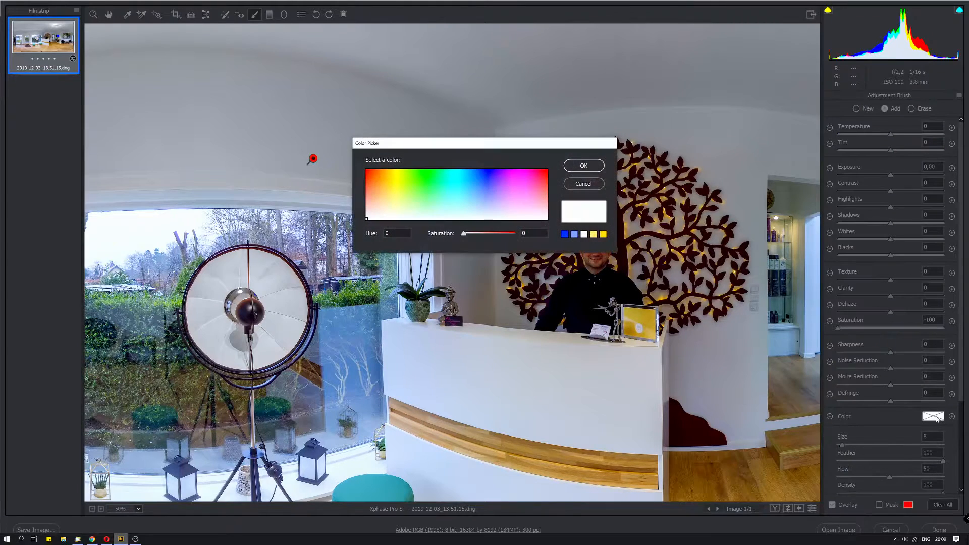
{"action": "left_click", "coordinate": [389, 205]}
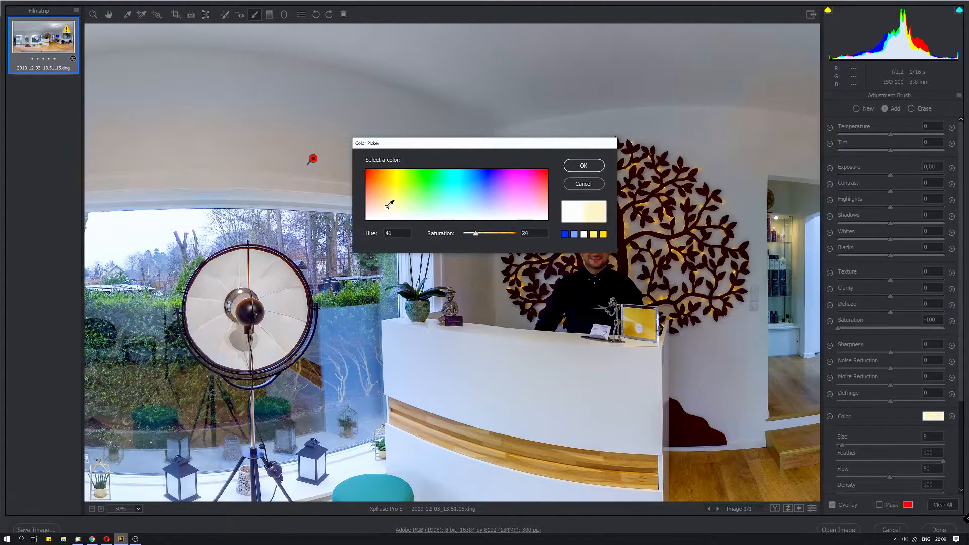
{"action": "left_click", "coordinate": [571, 185]}
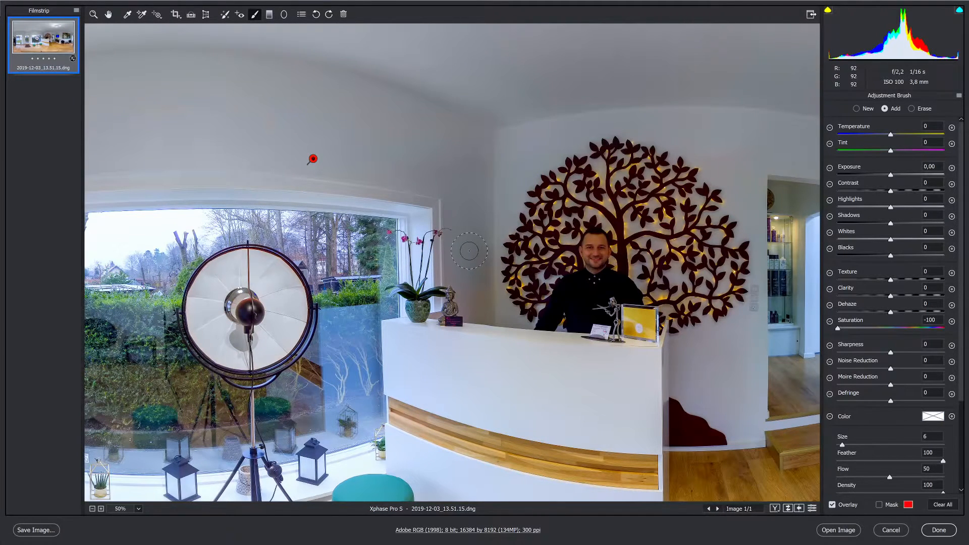
- Create a new brush adjustment with a colour of hue 50 and saturation 25, and paint it over the lamp's reflector
{"action": "left_click", "coordinate": [857, 109]}
{"action": "left_click", "coordinate": [933, 416]}
{"action": "left_click", "coordinate": [392, 206]}
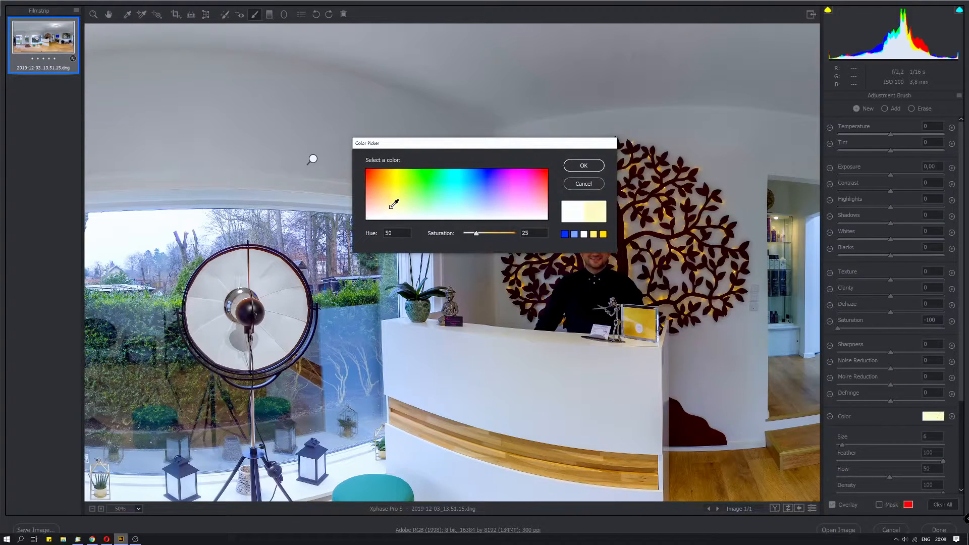
{"action": "left_click", "coordinate": [584, 166]}
{"action": "mouse_move", "coordinate": [289, 282]}
{"action": "left_mouse_down"}
{"action": "mouse_move", "coordinate": [234, 263]}
{"action": "mouse_move", "coordinate": [218, 273]}
{"action": "mouse_move", "coordinate": [259, 264]}
{"action": "mouse_move", "coordinate": [214, 285]}
{"action": "mouse_move", "coordinate": [204, 306]}
{"action": "mouse_move", "coordinate": [231, 272]}
{"action": "mouse_move", "coordinate": [217, 311]}
{"action": "mouse_move", "coordinate": [235, 278]}
{"action": "mouse_move", "coordinate": [265, 287]}
{"action": "mouse_move", "coordinate": [280, 312]}
{"action": "mouse_move", "coordinate": [279, 293]}
{"action": "mouse_move", "coordinate": [281, 345]}
{"action": "mouse_move", "coordinate": [277, 317]}
{"action": "mouse_move", "coordinate": [269, 347]}
{"action": "mouse_move", "coordinate": [255, 355]}
{"action": "mouse_move", "coordinate": [222, 327]}
{"action": "mouse_move", "coordinate": [234, 332]}
{"action": "mouse_move", "coordinate": [218, 342]}
{"action": "mouse_move", "coordinate": [204, 295]}
{"action": "mouse_move", "coordinate": [241, 354]}
{"action": "mouse_move", "coordinate": [261, 352]}
{"action": "mouse_move", "coordinate": [286, 333]}
{"action": "mouse_move", "coordinate": [282, 274]}
{"action": "mouse_move", "coordinate": [283, 317]}
{"action": "left_mouse_up"}
- Try warmer and yellower tints for the lamp's brush adjustment and settle on a pale cream colour
{"action": "left_click", "coordinate": [933, 417]}
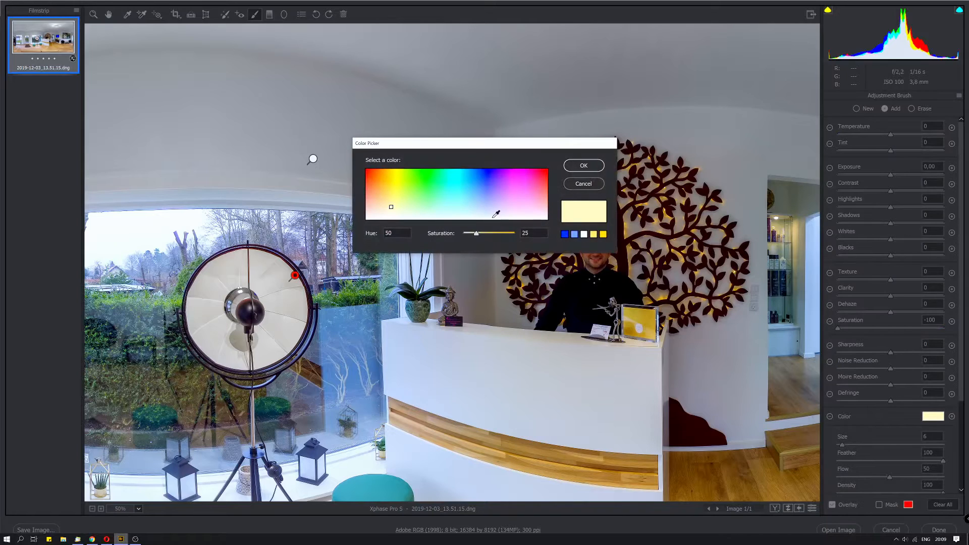
{"action": "left_click_drag", "start_coordinate": [390, 209], "coordinate": [386, 201]}
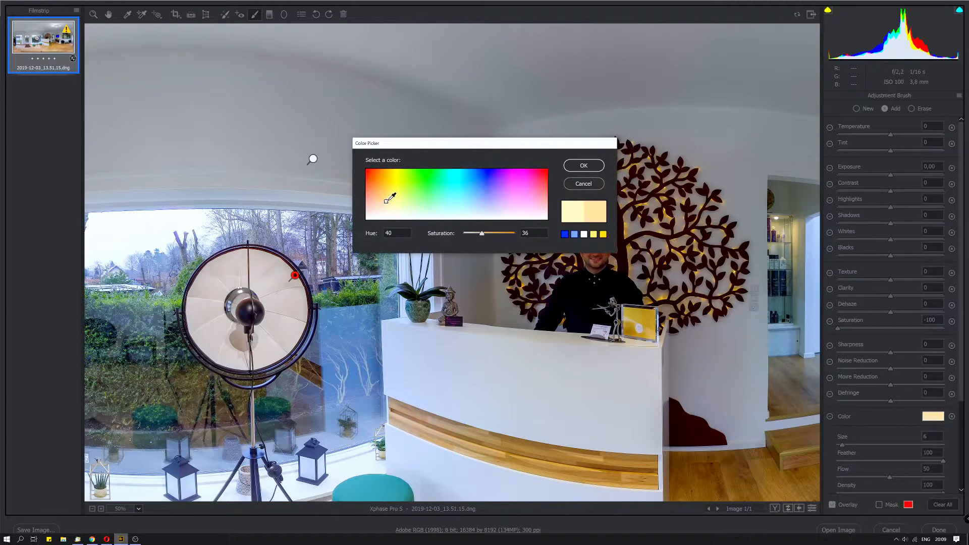
{"action": "left_click", "coordinate": [394, 206]}
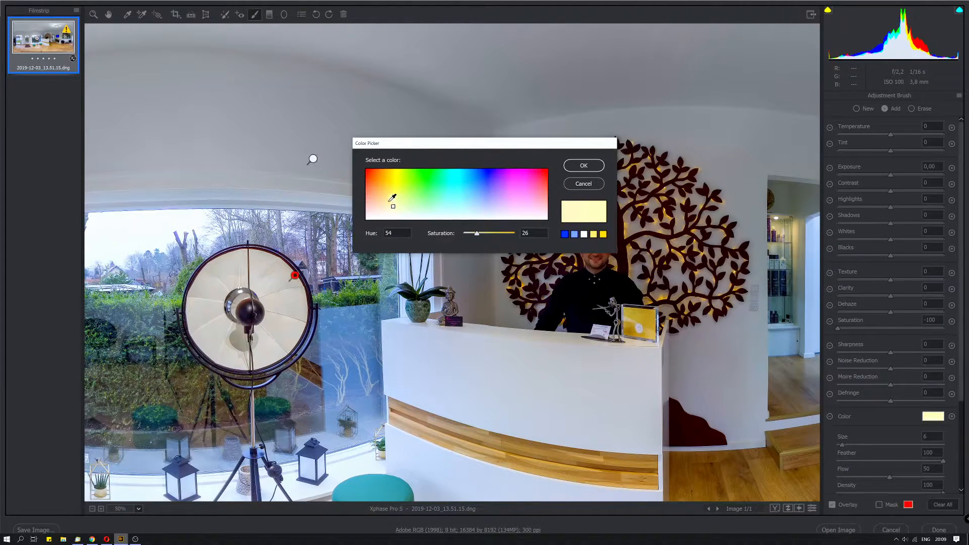
{"action": "left_click_drag", "start_coordinate": [394, 208], "coordinate": [392, 209]}
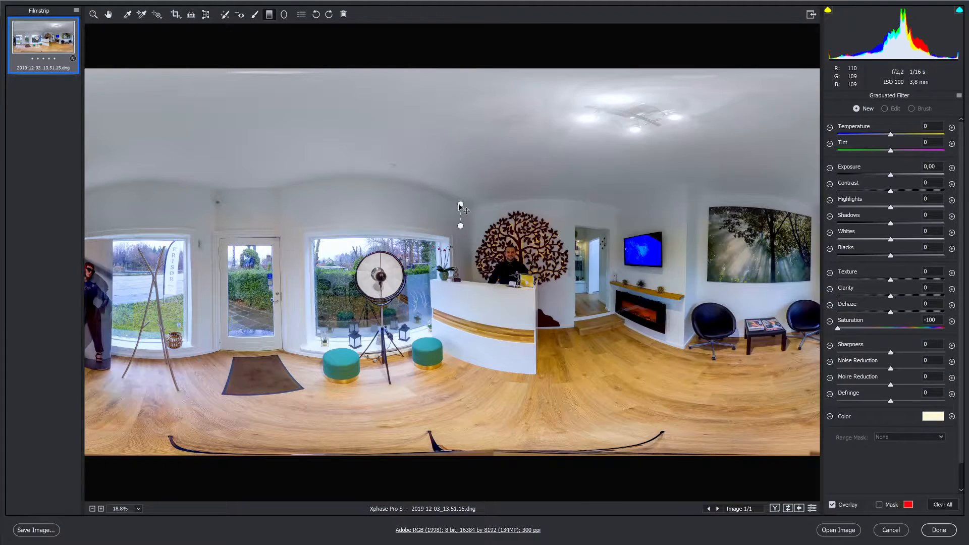
- Paint a new untinted brush adjustment over the blue-fringed tree behind the door glass and set its saturation to -100
{"action": "left_click_drag", "start_coordinate": [460, 204], "coordinate": [461, 204]}
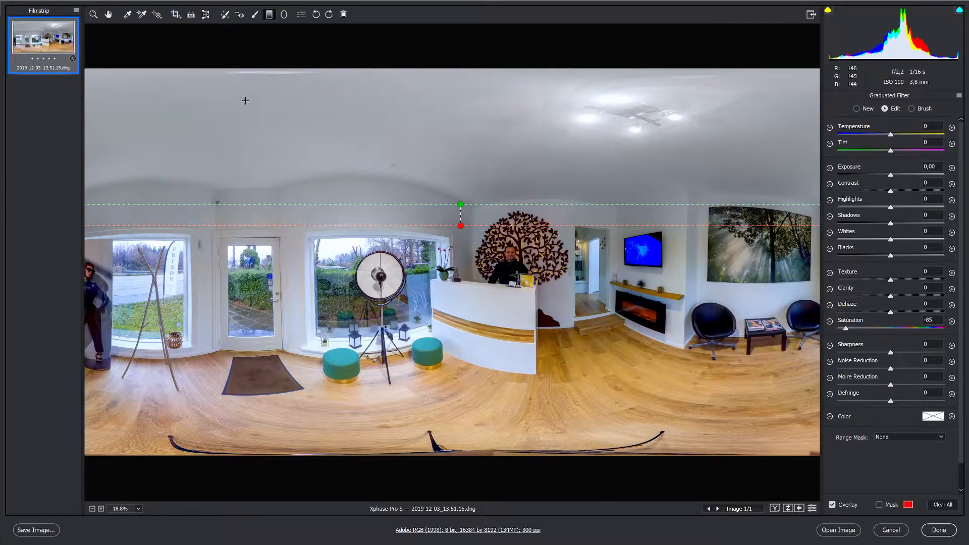
{"action": "left_click", "coordinate": [257, 14]}
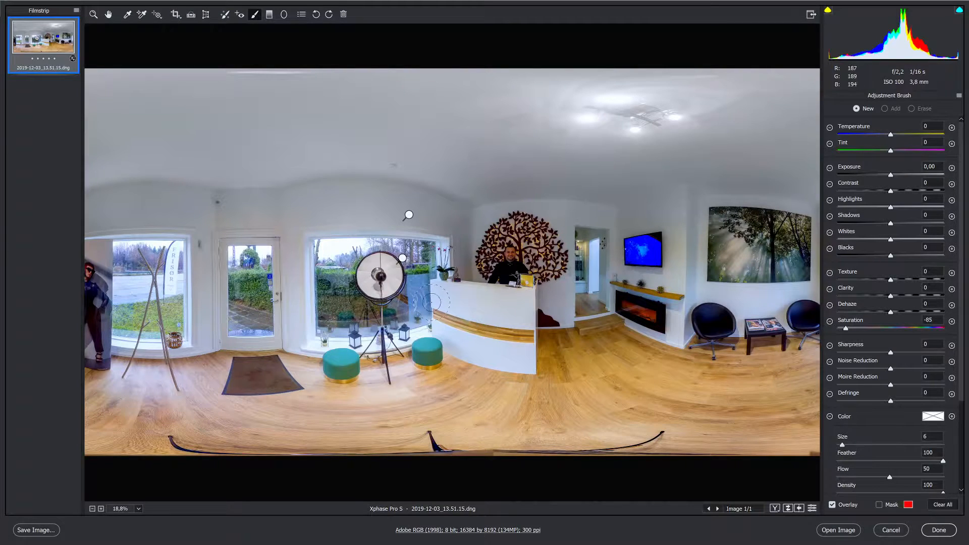
{"action": "scroll", "coordinate": [221, 274], "scroll_direction": "up", "scroll_amount": 4}
{"action": "left_click_drag", "start_coordinate": [220, 270], "coordinate": [436, 268]}
{"action": "scroll", "coordinate": [303, 257], "scroll_direction": "up", "scroll_amount": 4}
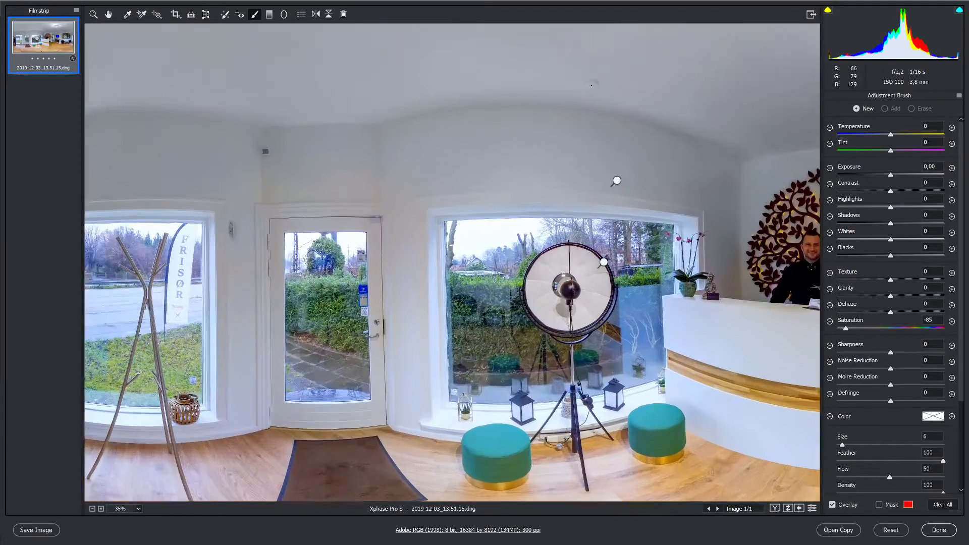
{"action": "scroll", "coordinate": [265, 274], "scroll_direction": "up", "scroll_amount": 4}
{"action": "left_click_drag", "start_coordinate": [232, 247], "coordinate": [529, 195]}
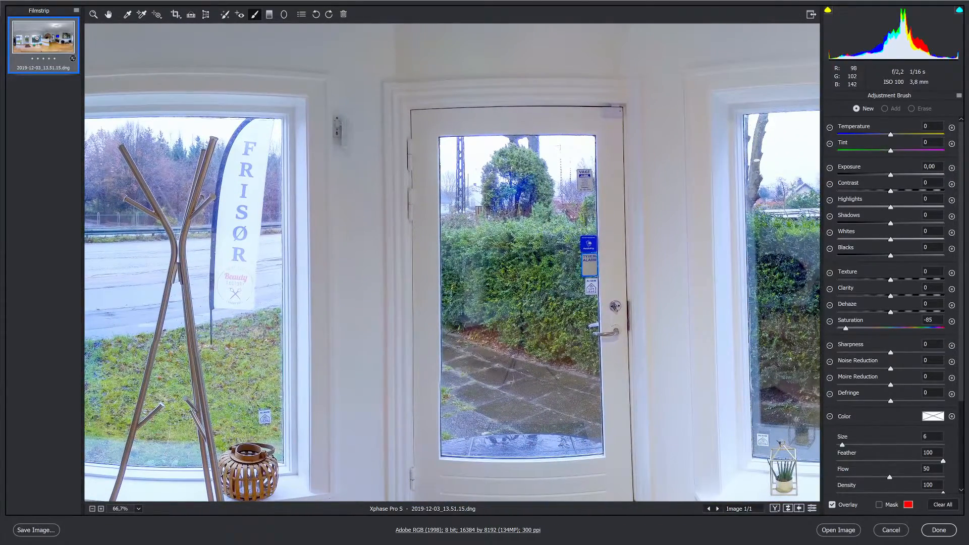
{"action": "scroll", "coordinate": [505, 207], "scroll_direction": "up", "scroll_amount": 1}
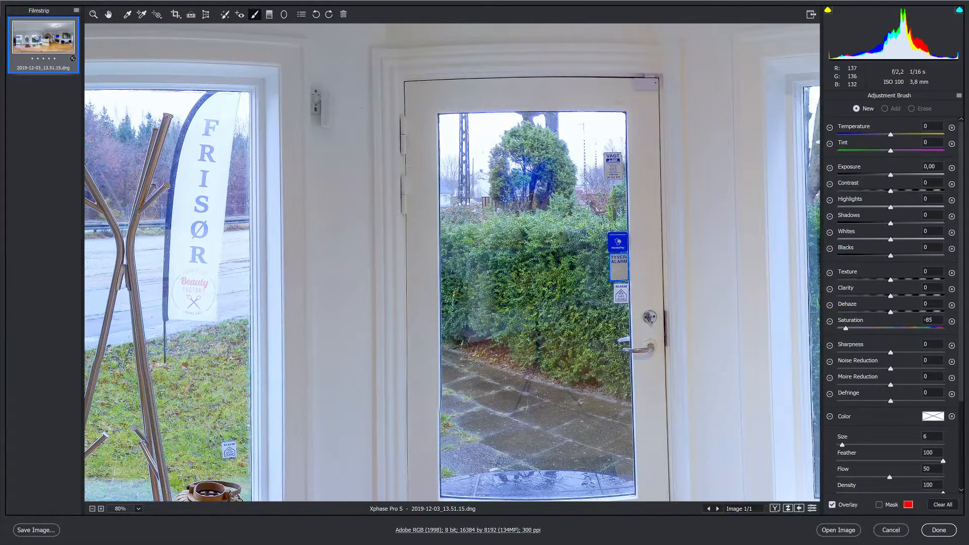
{"action": "mouse_move", "coordinate": [548, 172]}
{"action": "left_mouse_down"}
{"action": "mouse_move", "coordinate": [535, 169]}
{"action": "mouse_move", "coordinate": [533, 189]}
{"action": "mouse_move", "coordinate": [515, 175]}
{"action": "mouse_move", "coordinate": [521, 195]}
{"action": "mouse_move", "coordinate": [533, 170]}
{"action": "mouse_move", "coordinate": [548, 184]}
{"action": "mouse_move", "coordinate": [546, 170]}
{"action": "mouse_move", "coordinate": [516, 174]}
{"action": "mouse_move", "coordinate": [546, 200]}
{"action": "mouse_move", "coordinate": [538, 204]}
{"action": "left_mouse_up"}
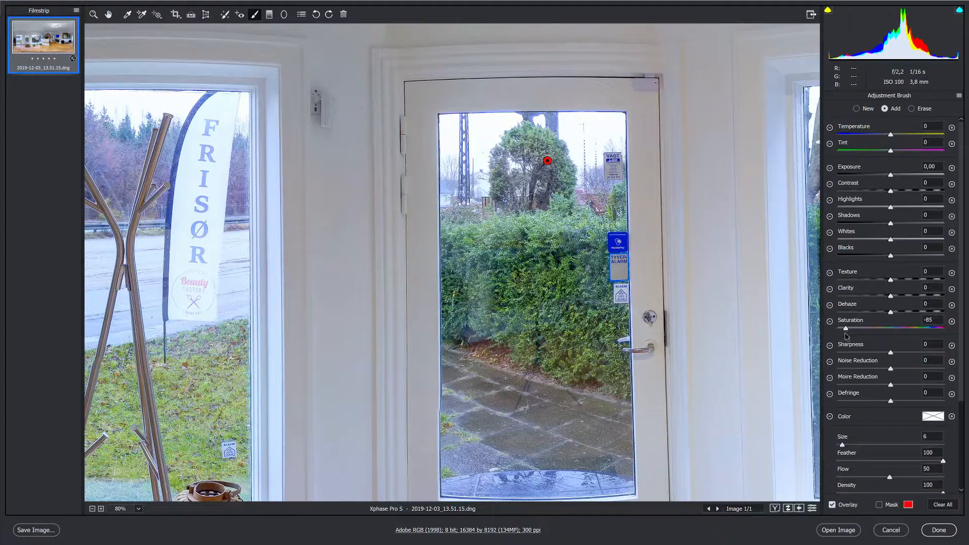
{"action": "left_click_drag", "start_coordinate": [848, 329], "coordinate": [834, 329]}
- Tint the tree's brush adjustment pale green and paint it over the hedge seen through the door glass
{"action": "left_click", "coordinate": [933, 417]}
{"action": "left_click_drag", "start_coordinate": [464, 146], "coordinate": [674, 143]}
{"action": "left_click", "coordinate": [625, 196]}
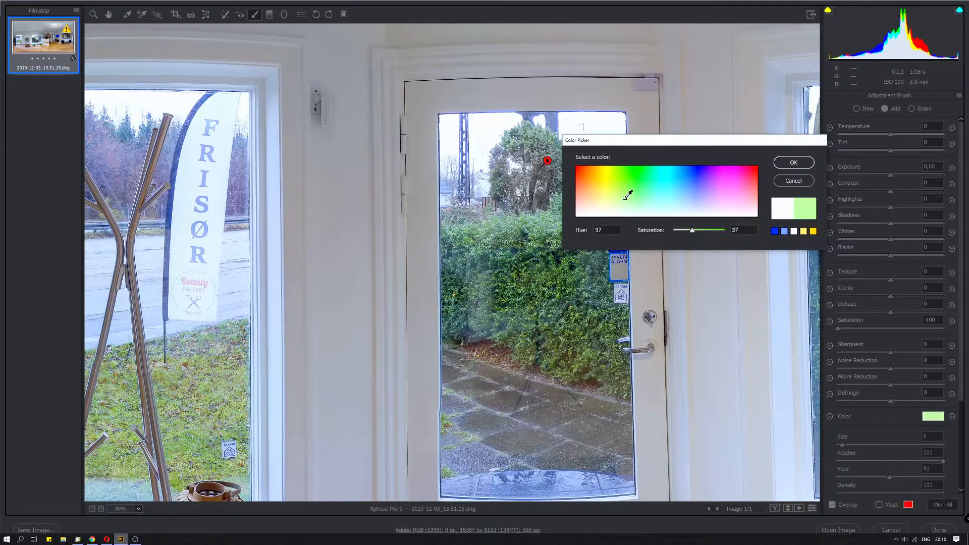
{"action": "left_click", "coordinate": [624, 200]}
{"action": "left_click_drag", "start_coordinate": [629, 204], "coordinate": [633, 208]}
{"action": "left_click", "coordinate": [786, 164]}
{"action": "mouse_move", "coordinate": [570, 297]}
{"action": "left_mouse_down"}
{"action": "mouse_move", "coordinate": [567, 231]}
{"action": "mouse_move", "coordinate": [590, 292]}
{"action": "left_mouse_up"}
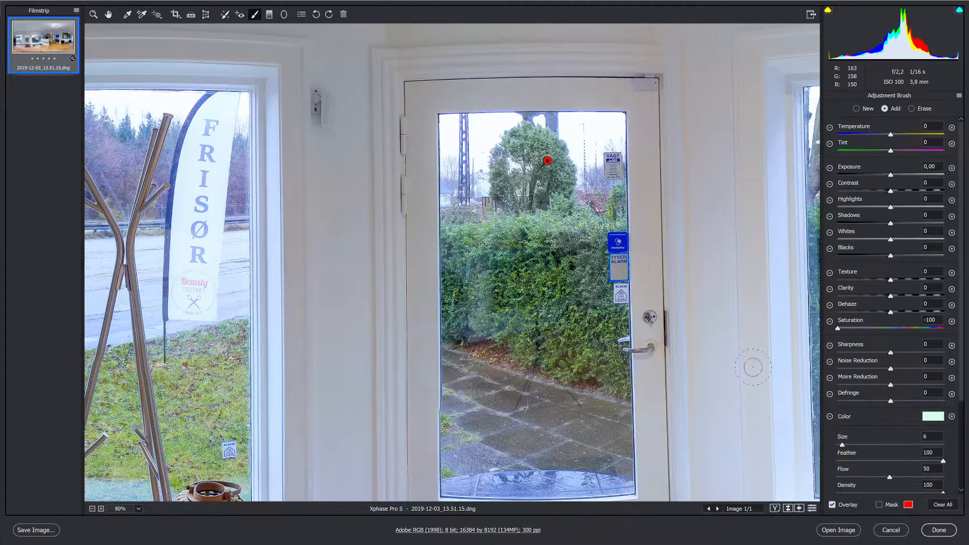
- Change the tint of the tree's brush adjustment to a paler green and check the door glass up close and from further out
{"action": "left_click", "coordinate": [933, 417]}
{"action": "left_click_drag", "start_coordinate": [492, 147], "coordinate": [375, 248]}
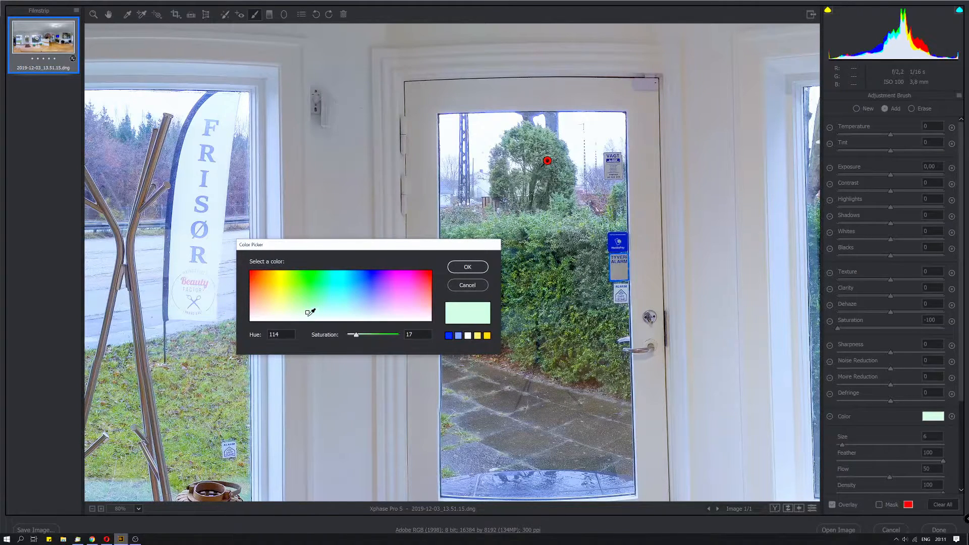
{"action": "left_click_drag", "start_coordinate": [308, 310], "coordinate": [307, 311]}
{"action": "left_click", "coordinate": [309, 316]}
{"action": "left_click", "coordinate": [466, 266]}
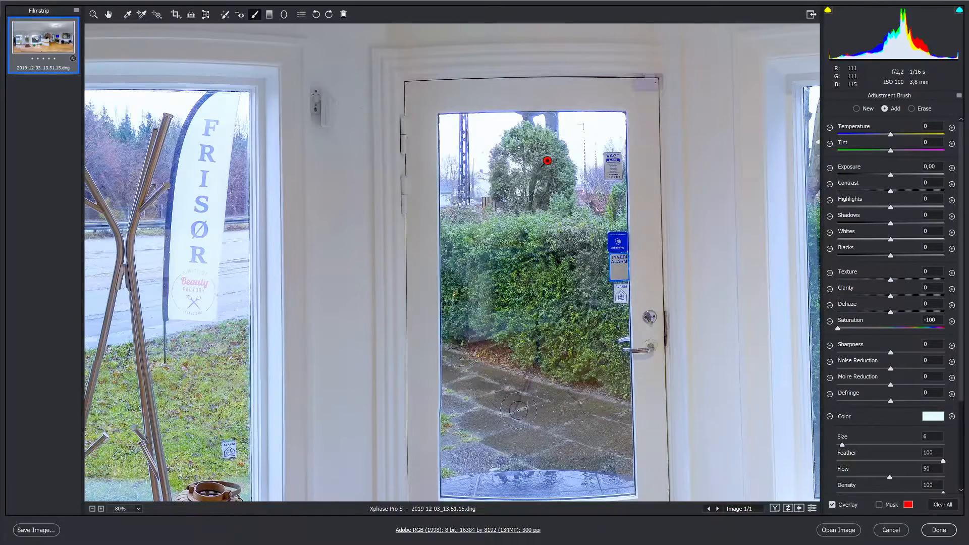
{"action": "key", "text": "alt"}
{"action": "scroll", "coordinate": [408, 365], "scroll_direction": "down", "scroll_amount": 6}
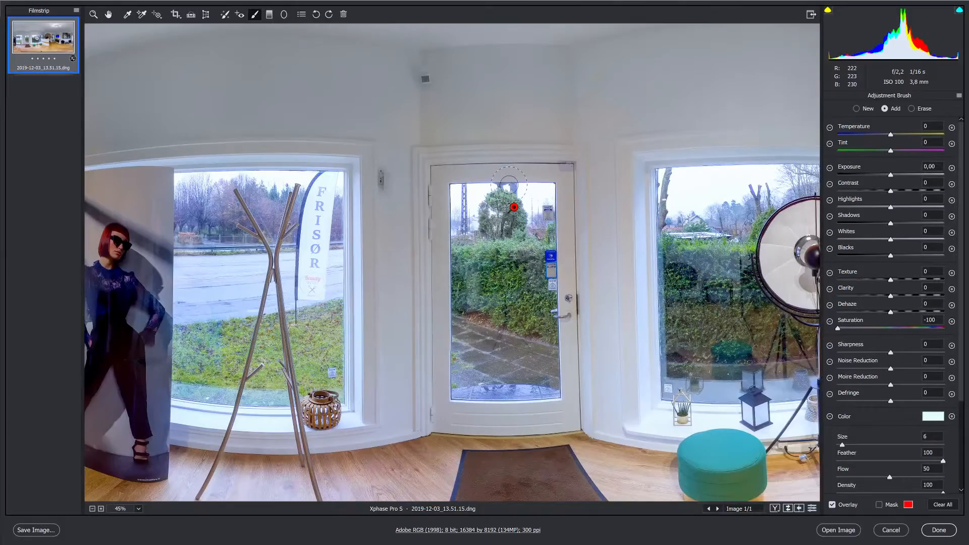
{"action": "scroll", "coordinate": [500, 161], "scroll_direction": "up", "scroll_amount": 5}
{"action": "scroll", "coordinate": [505, 160], "scroll_direction": "up", "scroll_amount": 1}
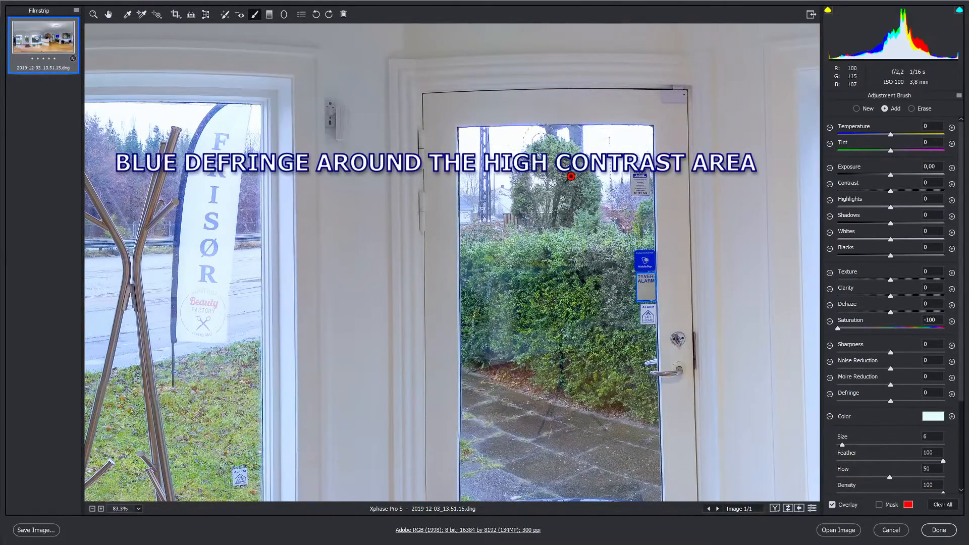
- Set the purple defringe amount to 4 in the manual lens corrections and enable removal of chromatic aberration
{"action": "left_click", "coordinate": [107, 14]}
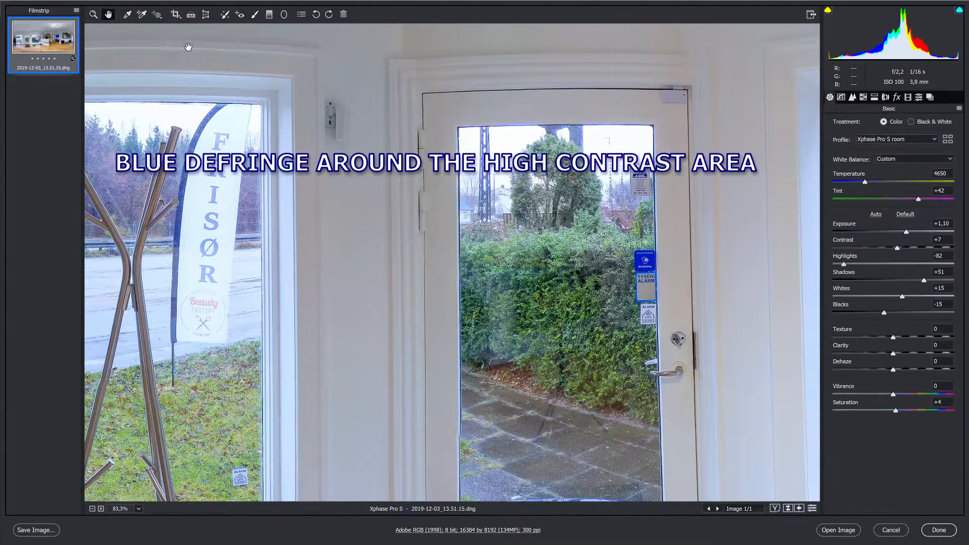
{"action": "left_click", "coordinate": [885, 97]}
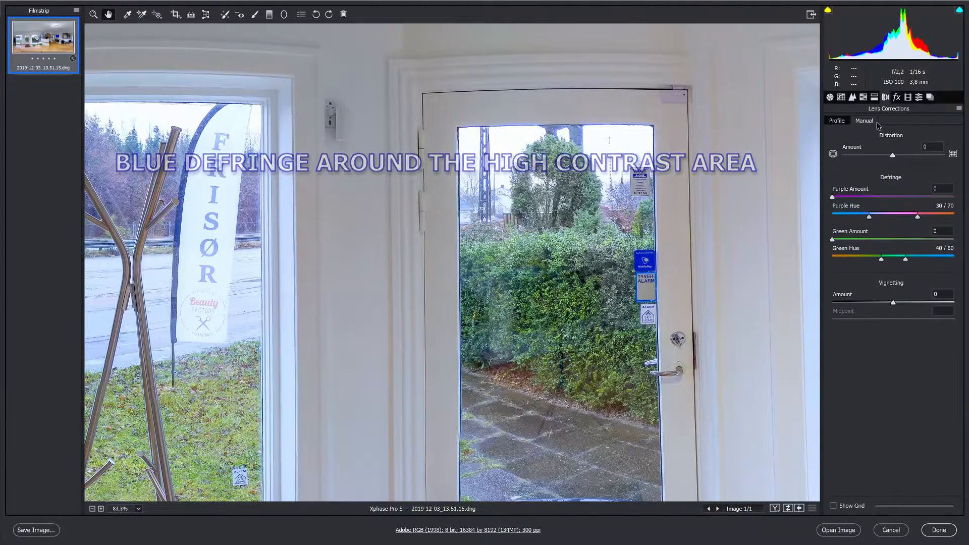
{"action": "left_click", "coordinate": [856, 196]}
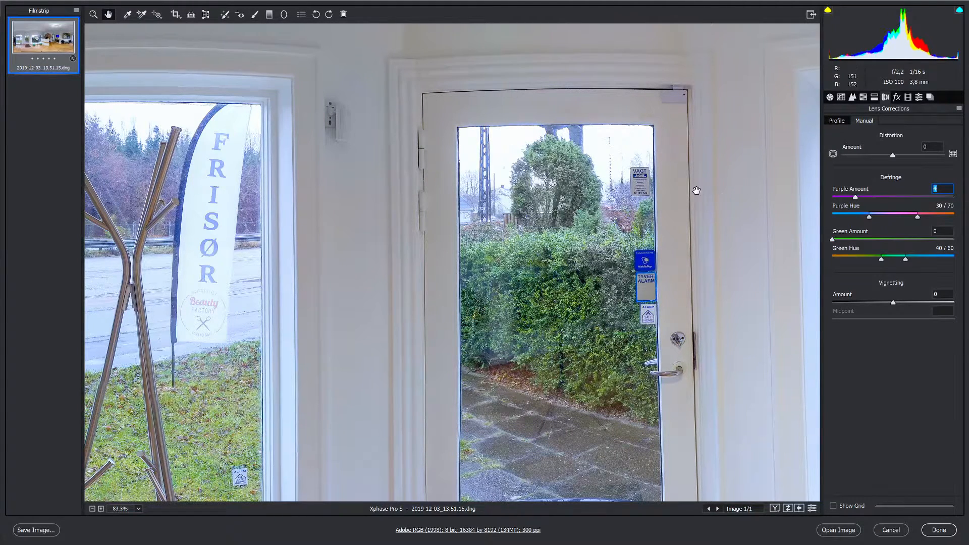
{"action": "left_click", "coordinate": [834, 121]}
{"action": "left_click", "coordinate": [854, 137]}
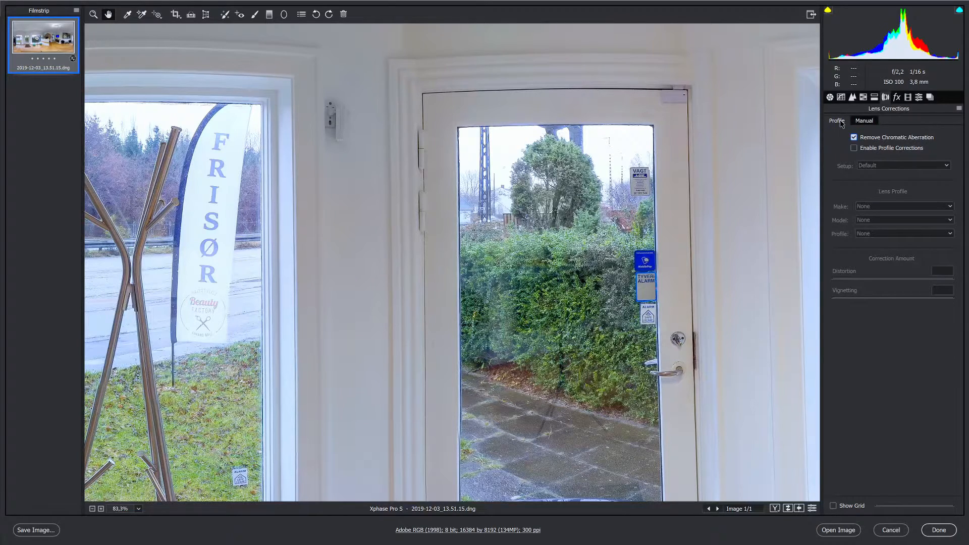
{"action": "left_click", "coordinate": [864, 120]}
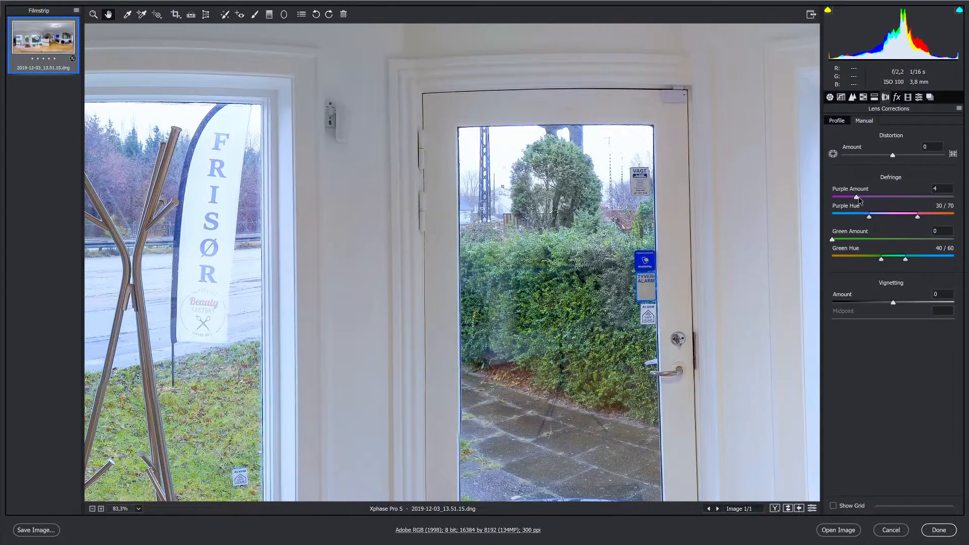
{"action": "left_click_drag", "start_coordinate": [858, 201], "coordinate": [861, 200]}
- Paint a new brush adjustment with saturation 0 and exposure +0,35 over the face of the man behind the reception desk
{"action": "scroll", "coordinate": [353, 204], "scroll_direction": "down", "scroll_amount": 5}
{"action": "scroll", "coordinate": [353, 204], "scroll_direction": "down", "scroll_amount": 3}
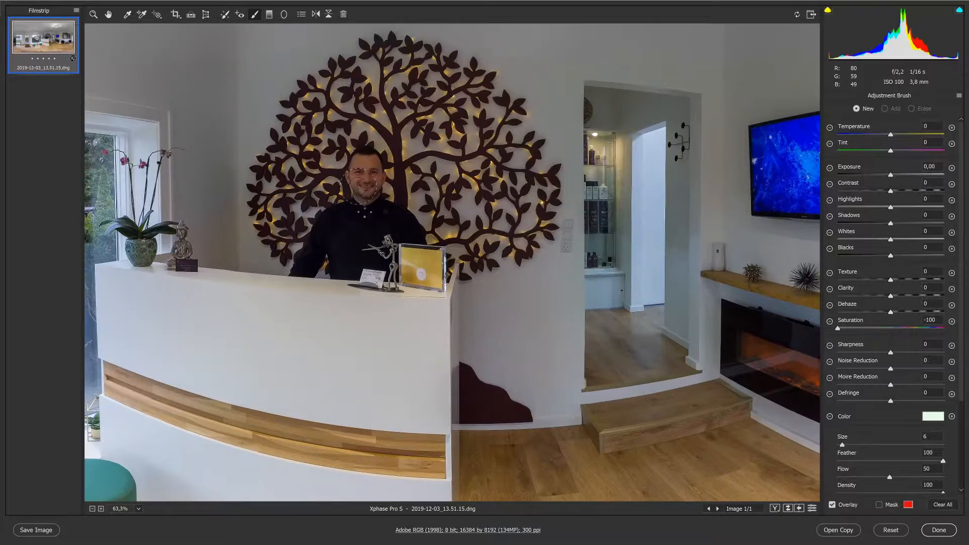
{"action": "scroll", "coordinate": [363, 187], "scroll_direction": "up", "scroll_amount": 3}
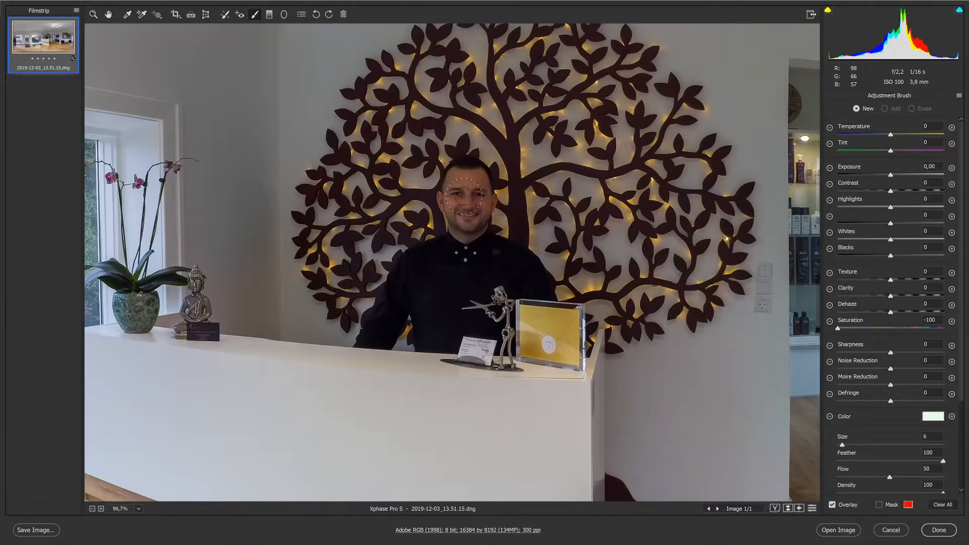
{"action": "scroll", "coordinate": [468, 197], "scroll_direction": "up", "scroll_amount": 2}
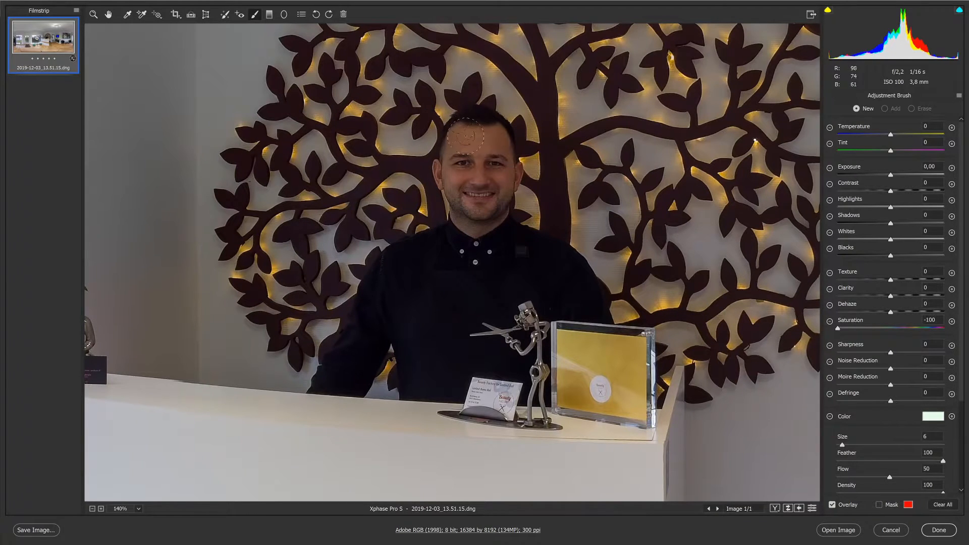
{"action": "double_click", "coordinate": [839, 329]}
{"action": "left_click_drag", "start_coordinate": [891, 175], "coordinate": [895, 174]}
{"action": "mouse_move", "coordinate": [478, 150]}
{"action": "left_mouse_down"}
{"action": "mouse_move", "coordinate": [452, 151]}
{"action": "mouse_move", "coordinate": [467, 198]}
{"action": "mouse_move", "coordinate": [488, 145]}
{"action": "mouse_move", "coordinate": [502, 144]}
{"action": "mouse_move", "coordinate": [473, 218]}
{"action": "mouse_move", "coordinate": [488, 207]}
{"action": "left_mouse_up"}
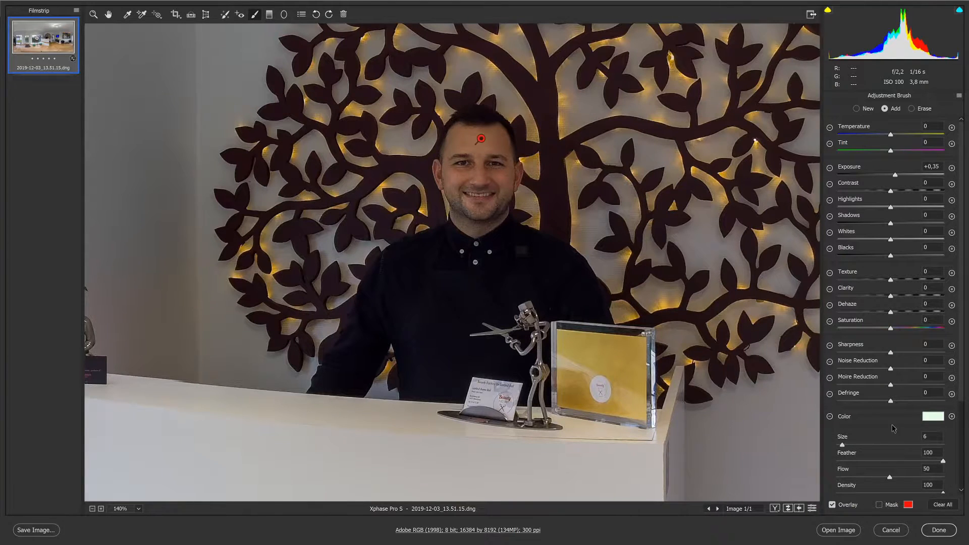
- Clear the tint of the face's brush adjustment, reset its exposure to 0 and raise its shadows
{"action": "left_click", "coordinate": [934, 418]}
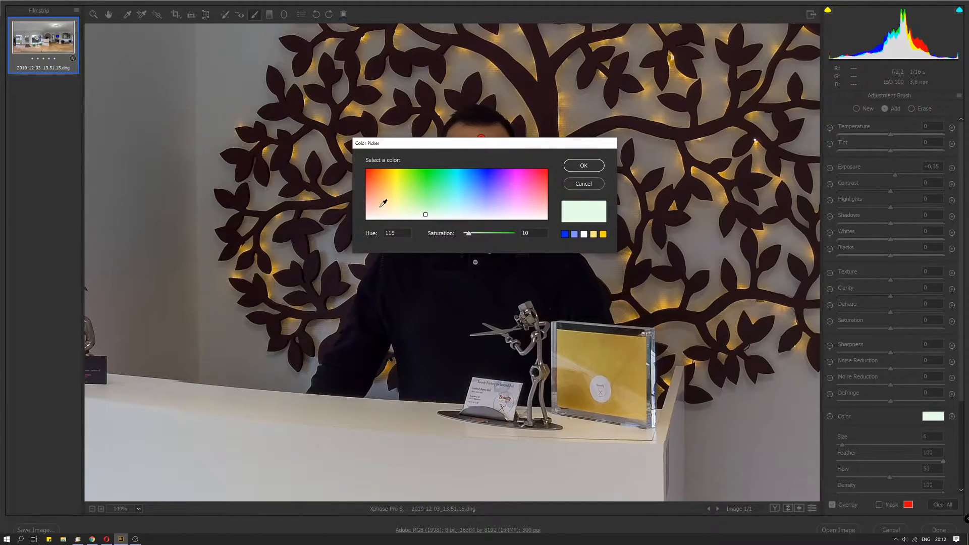
{"action": "left_click", "coordinate": [583, 166]}
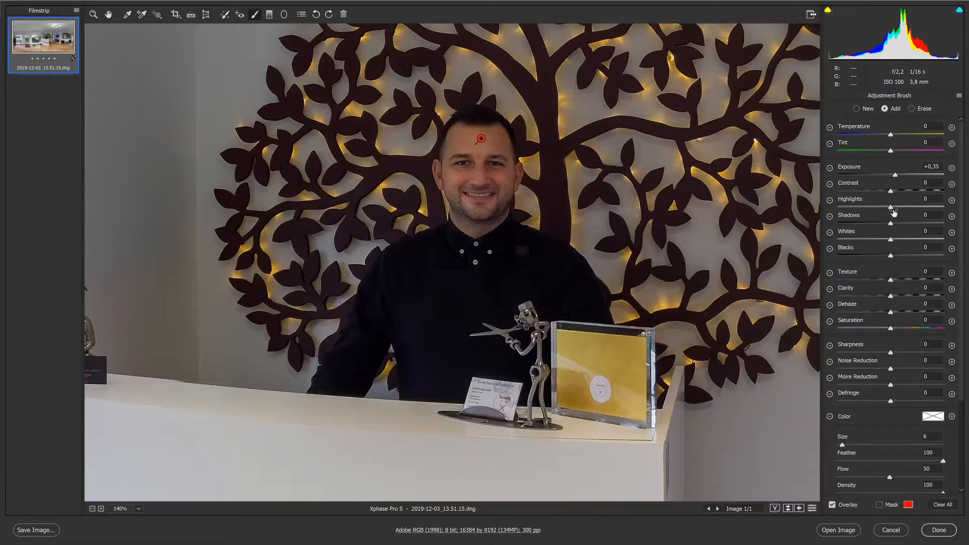
{"action": "double_click", "coordinate": [895, 175]}
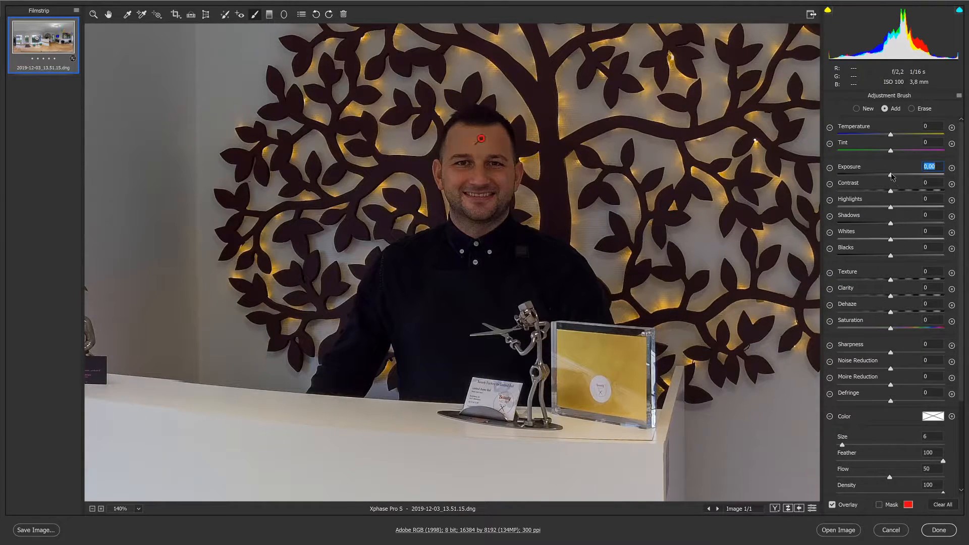
{"action": "double_click", "coordinate": [891, 224]}
{"action": "left_click_drag", "start_coordinate": [903, 222], "coordinate": [905, 224]}
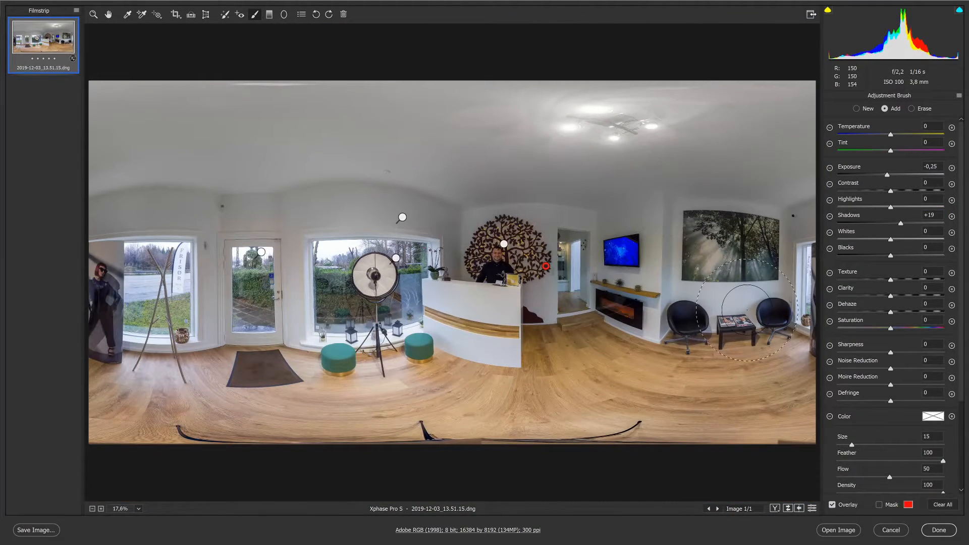
- Set the whole panorama's exposure to +1,30, whites to +43 and blacks to -24
{"action": "left_click", "coordinate": [108, 14]}
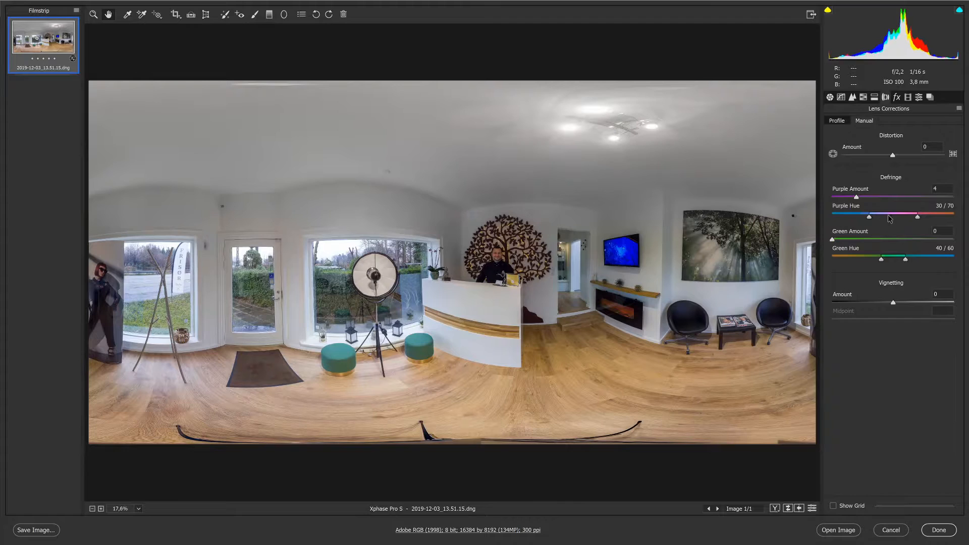
{"action": "left_click", "coordinate": [830, 97]}
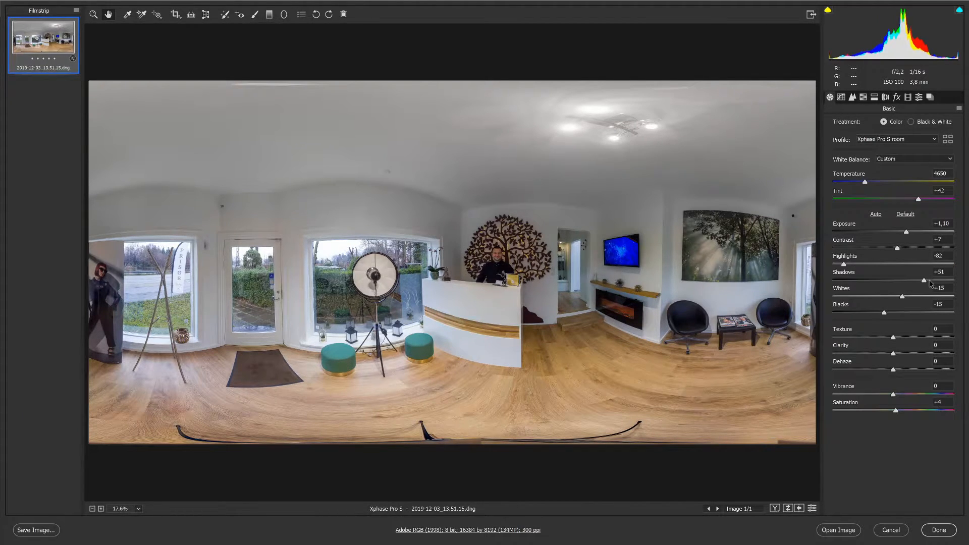
{"action": "left_click_drag", "start_coordinate": [908, 232], "coordinate": [911, 234]}
{"action": "left_click_drag", "start_coordinate": [885, 313], "coordinate": [920, 298]}
{"action": "left_click", "coordinate": [911, 232]}
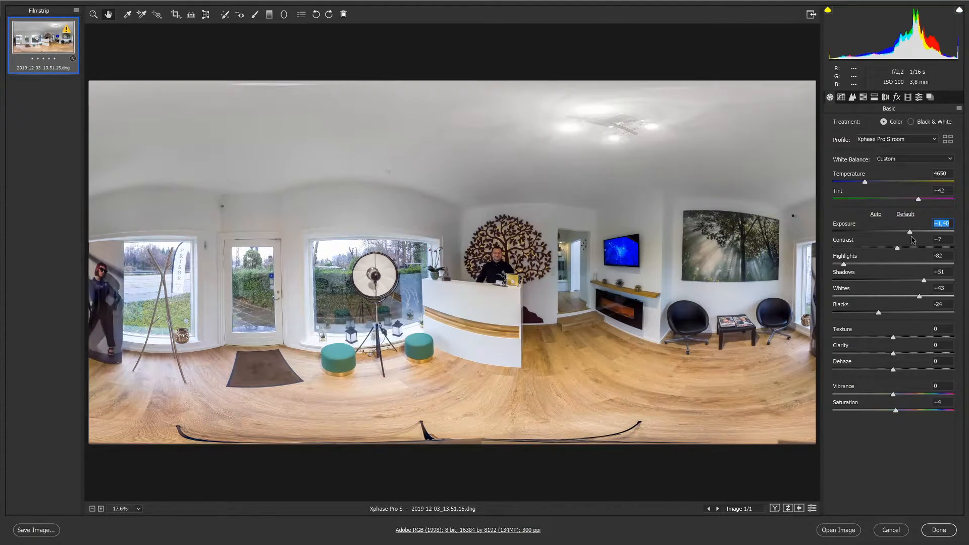
{"action": "left_click_drag", "start_coordinate": [912, 236], "coordinate": [911, 238]}
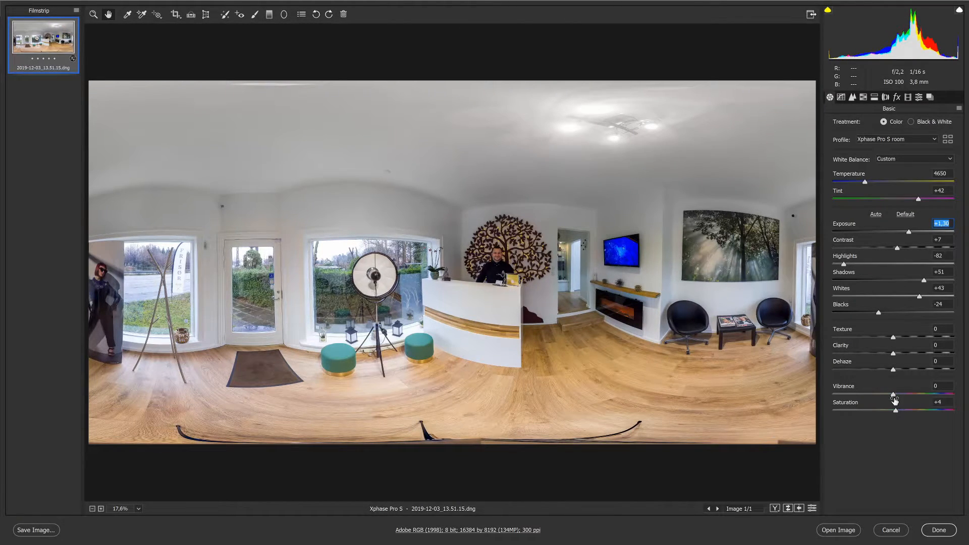
- Raise the whole panorama's vibrance slightly
{"action": "left_click", "coordinate": [897, 413]}
{"action": "left_click_drag", "start_coordinate": [894, 394], "coordinate": [901, 396]}
{"action": "left_click_drag", "start_coordinate": [900, 394], "coordinate": [903, 395]}
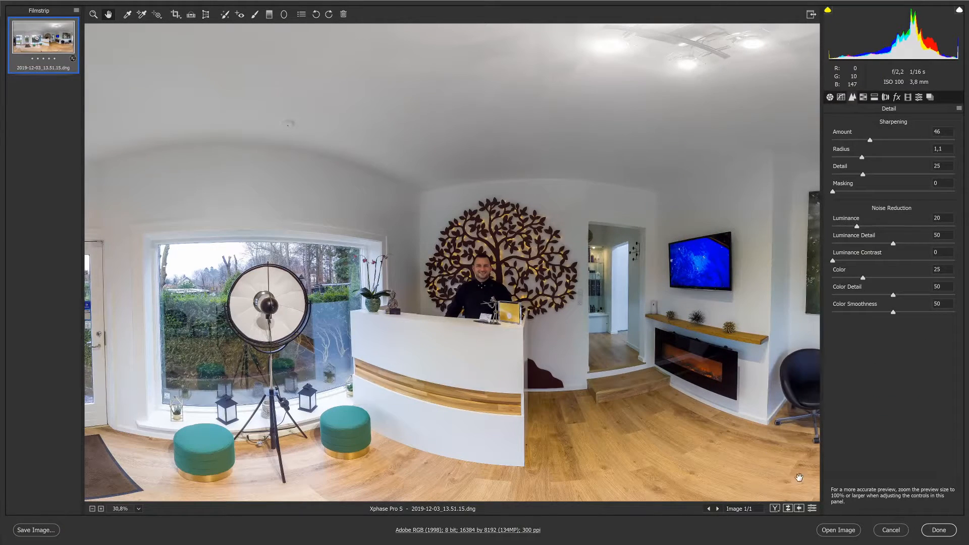
- Open the corrected image in Photoshop and create a new spherical panorama layer from its background layer
{"action": "left_click", "coordinate": [839, 531]}
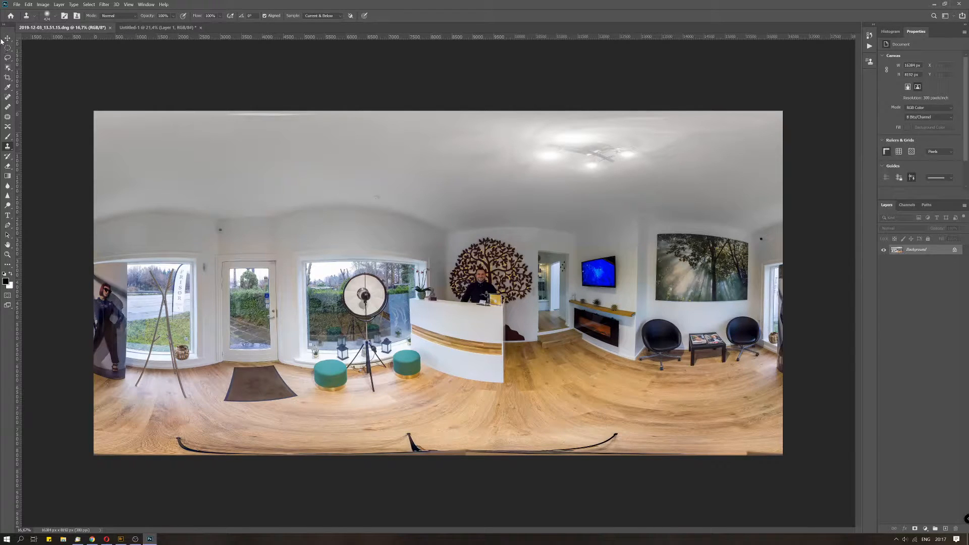
{"action": "left_click", "coordinate": [6, 38]}
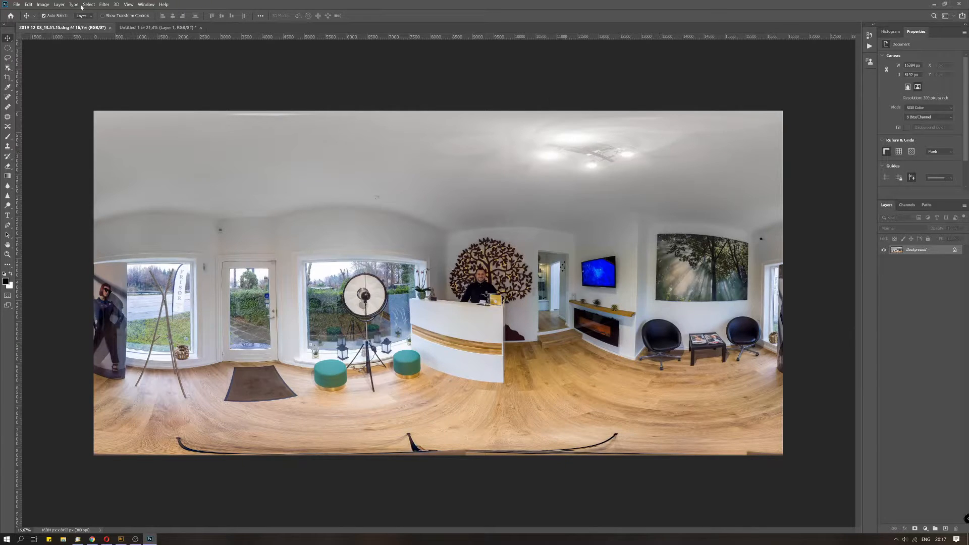
{"action": "left_click", "coordinate": [116, 4]}
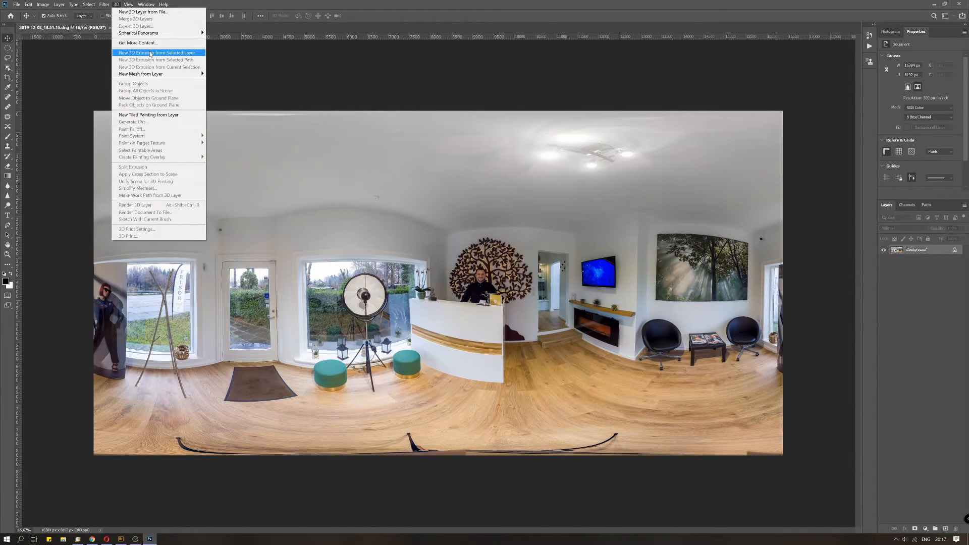
{"action": "mouse_move", "coordinate": [166, 33]}
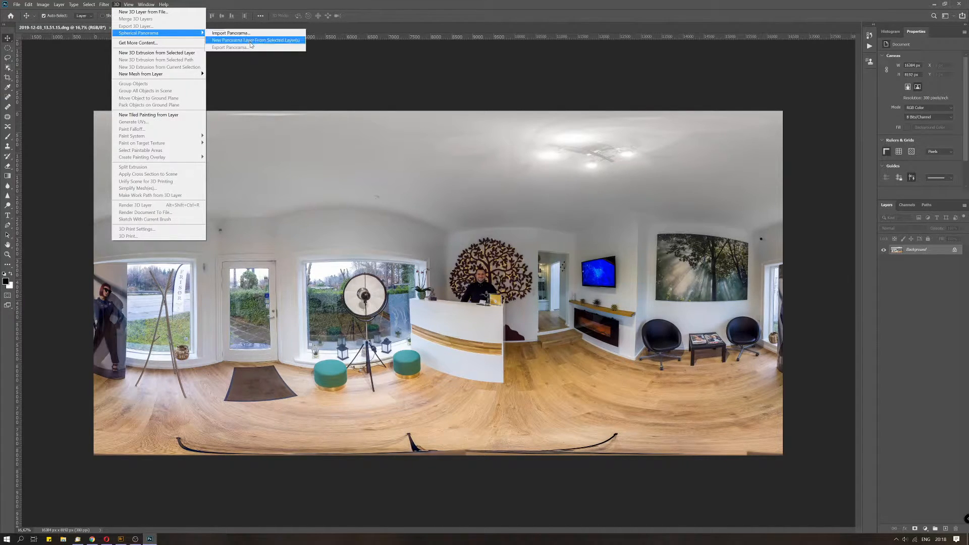
{"action": "left_click", "coordinate": [251, 40]}
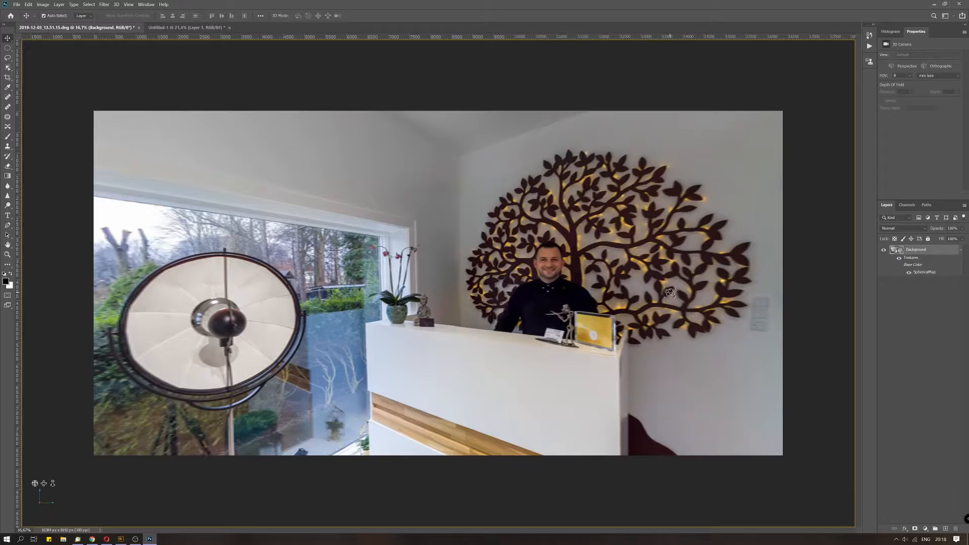
- Look around the reception area in the spherical panorama and examine the orchid and wall up close
{"action": "left_click_drag", "start_coordinate": [667, 316], "coordinate": [552, 275]}
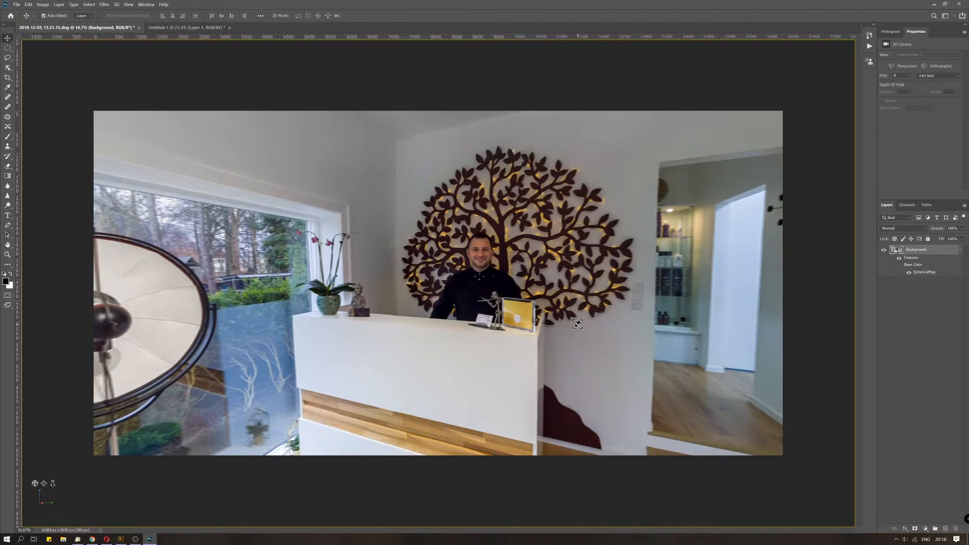
{"action": "left_click_drag", "start_coordinate": [578, 324], "coordinate": [570, 323]}
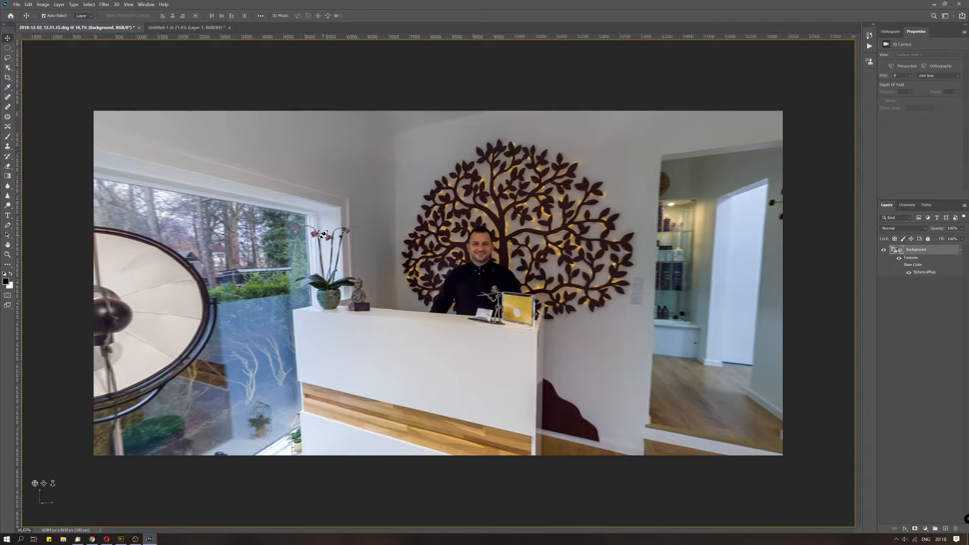
{"action": "scroll", "coordinate": [323, 236], "scroll_direction": "up", "scroll_amount": 10}
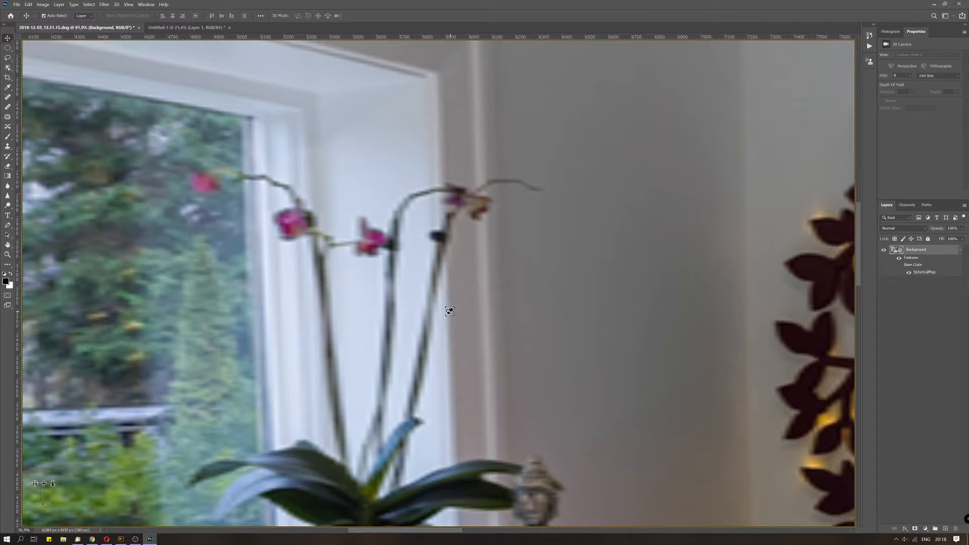
{"action": "scroll", "coordinate": [449, 311], "scroll_direction": "down", "scroll_amount": 10}
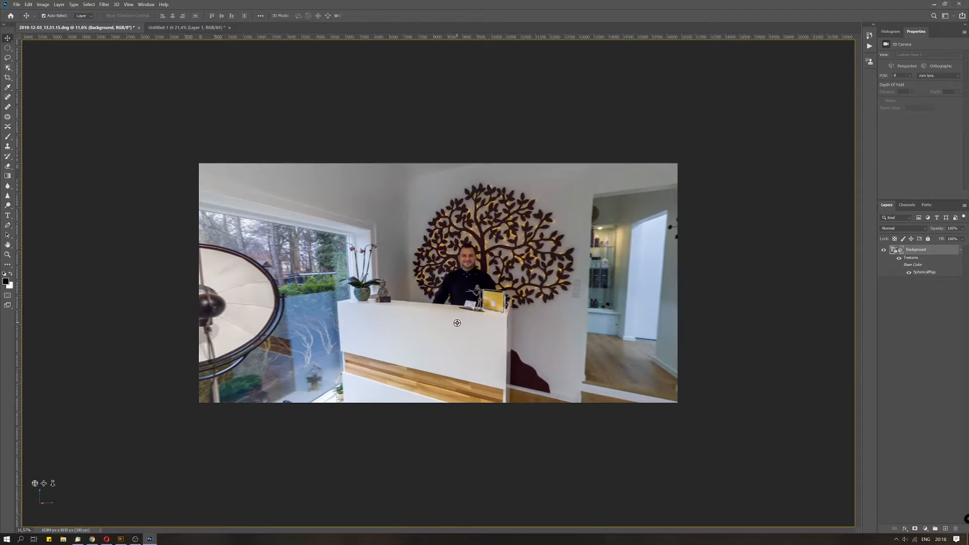
- Look down at the floor in the panorama and outline the tripod with its shadows using the Lasso tool
{"action": "left_click_drag", "start_coordinate": [509, 351], "coordinate": [509, 437]}
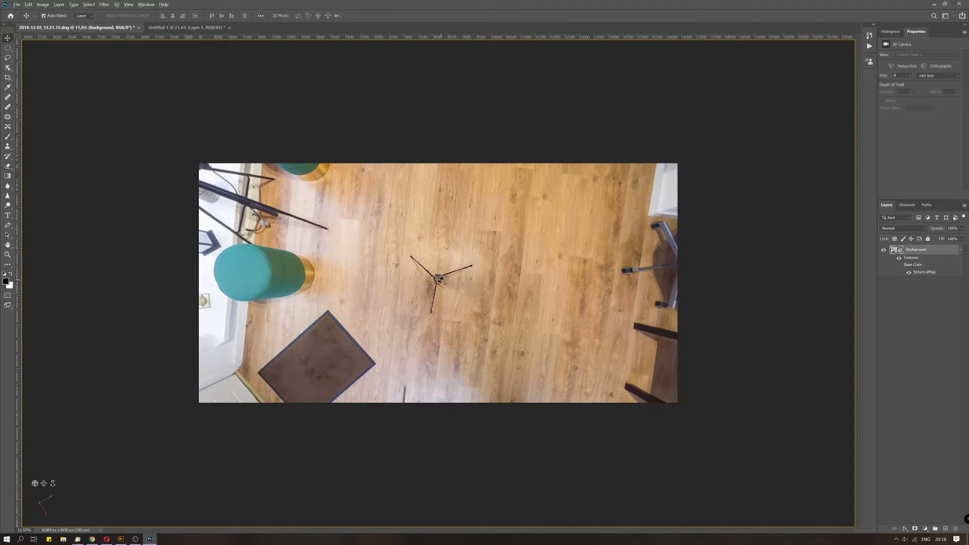
{"action": "scroll", "coordinate": [440, 280], "scroll_direction": "up", "scroll_amount": 6}
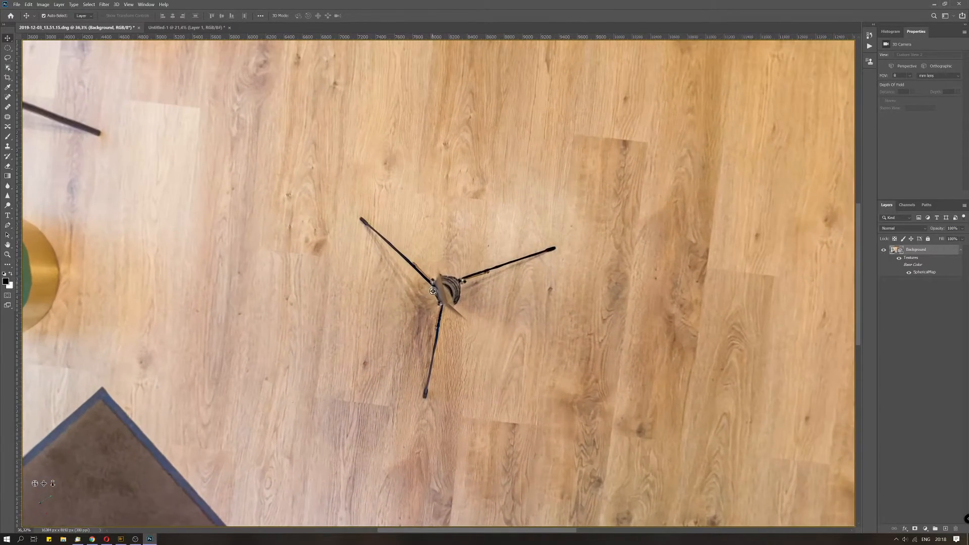
{"action": "scroll", "coordinate": [435, 306], "scroll_direction": "up", "scroll_amount": 1}
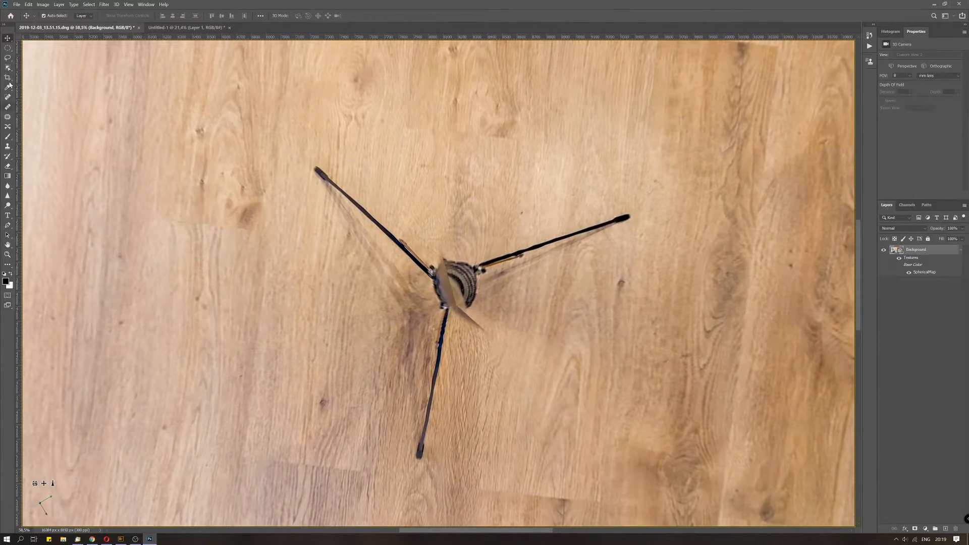
{"action": "left_click", "coordinate": [8, 57]}
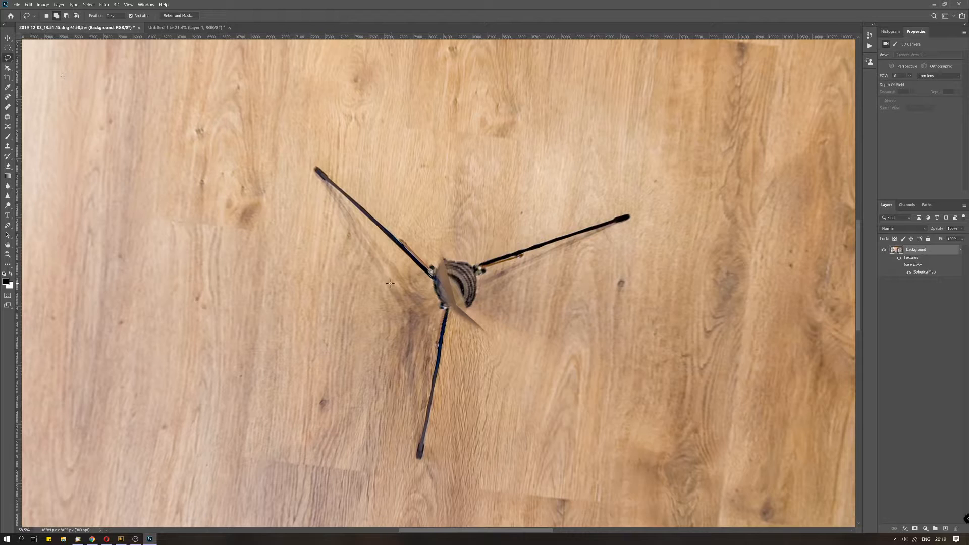
{"action": "mouse_move", "coordinate": [384, 293]}
{"action": "left_mouse_down"}
{"action": "mouse_move", "coordinate": [314, 206]}
{"action": "mouse_move", "coordinate": [299, 158]}
{"action": "mouse_move", "coordinate": [326, 157]}
{"action": "mouse_move", "coordinate": [383, 193]}
{"action": "mouse_move", "coordinate": [434, 246]}
{"action": "mouse_move", "coordinate": [580, 206]}
{"action": "left_mouse_up"}
{"action": "left_click_drag", "start_coordinate": [639, 239], "coordinate": [544, 275]}
{"action": "mouse_move", "coordinate": [459, 364]}
{"action": "left_mouse_down"}
{"action": "mouse_move", "coordinate": [441, 459]}
{"action": "mouse_move", "coordinate": [415, 475]}
{"action": "mouse_move", "coordinate": [396, 442]}
{"action": "mouse_move", "coordinate": [369, 270]}
{"action": "left_mouse_up"}
- Fill the tripod selection with Content-Aware at 100% opacity and Color Adaptation on, and deselect it
{"action": "right_click", "coordinate": [432, 269]}
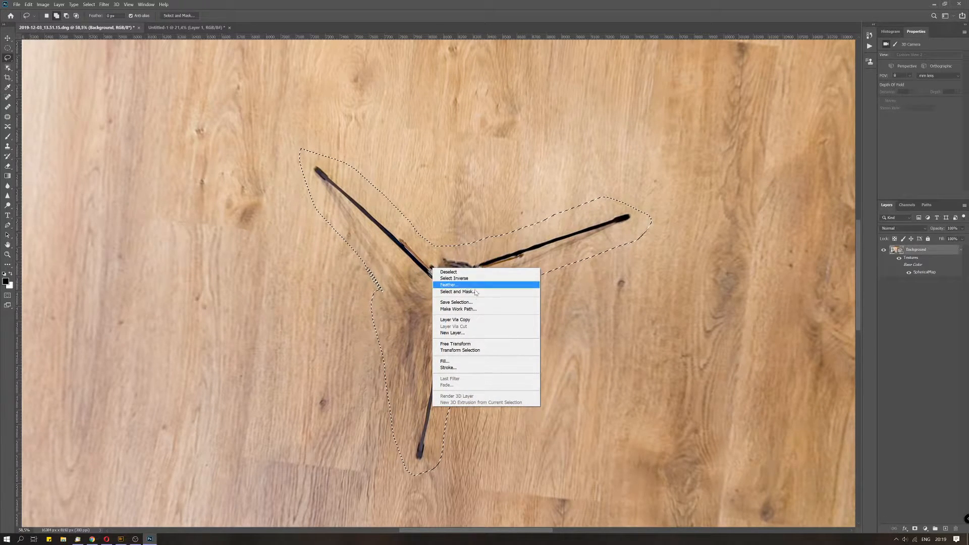
{"action": "left_click", "coordinate": [488, 361]}
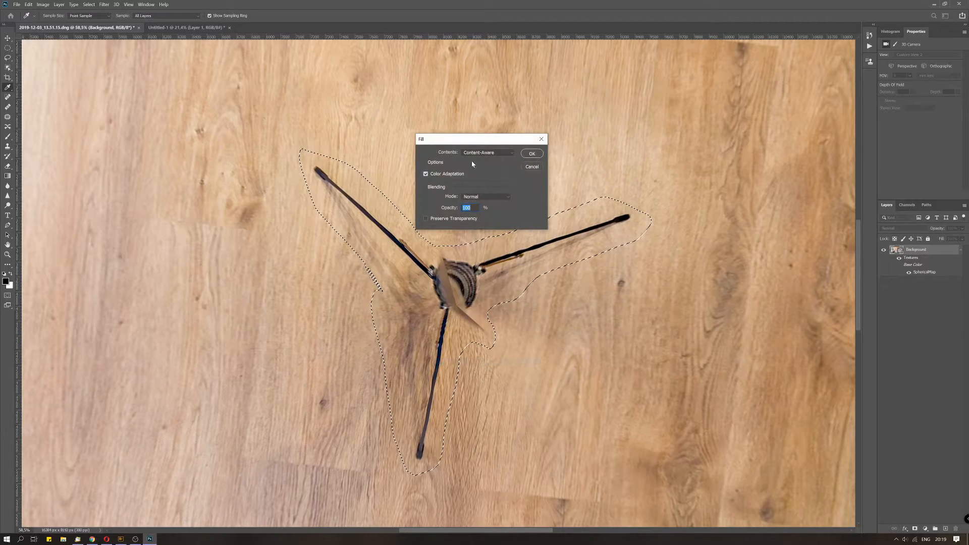
{"action": "left_click", "coordinate": [488, 152]}
{"action": "left_click", "coordinate": [488, 152]}
{"action": "left_click", "coordinate": [532, 154]}
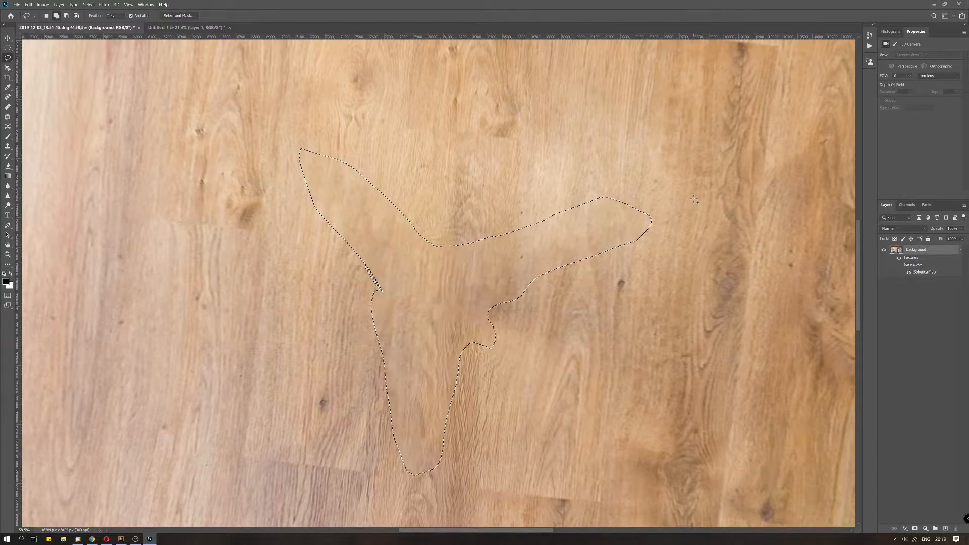
{"action": "key", "text": "ctrl+d"}
- Lasso the smeared floor patch where the tripod's upper-left leg stood, refill it with Content-Aware and deselect
{"action": "mouse_move", "coordinate": [303, 171]}
{"action": "left_mouse_down"}
{"action": "mouse_move", "coordinate": [360, 282]}
{"action": "mouse_move", "coordinate": [397, 262]}
{"action": "mouse_move", "coordinate": [395, 198]}
{"action": "mouse_move", "coordinate": [361, 157]}
{"action": "mouse_move", "coordinate": [316, 134]}
{"action": "left_mouse_up"}
{"action": "right_click", "coordinate": [333, 199]}
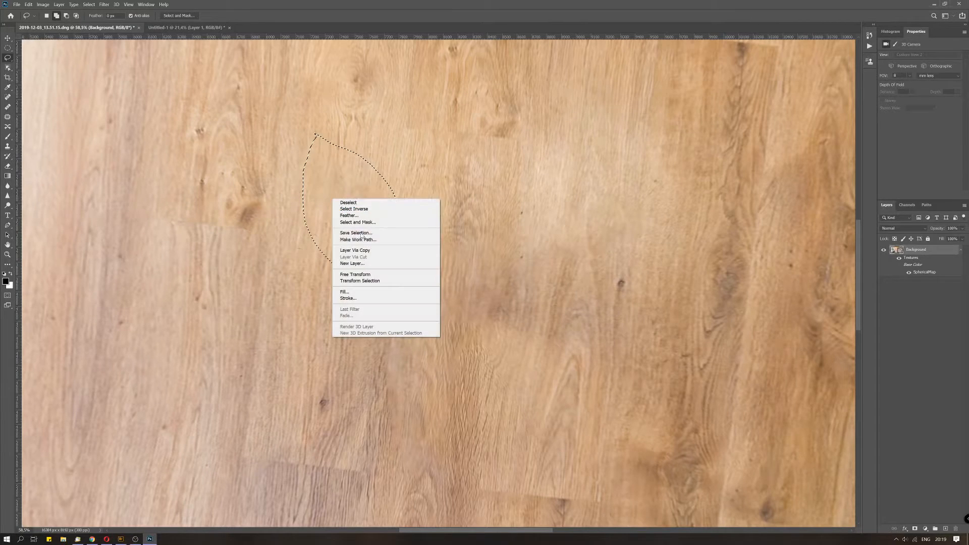
{"action": "left_click", "coordinate": [401, 292]}
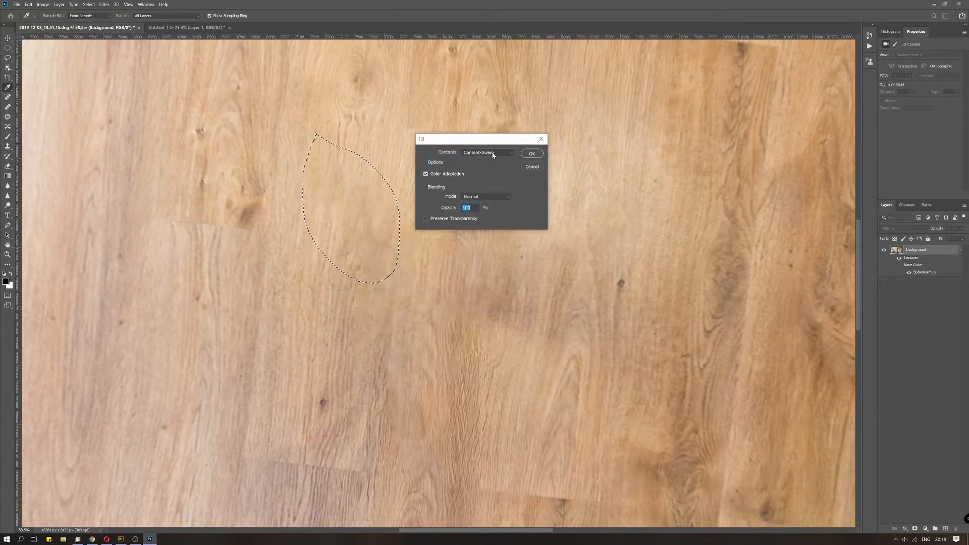
{"action": "left_click", "coordinate": [539, 157]}
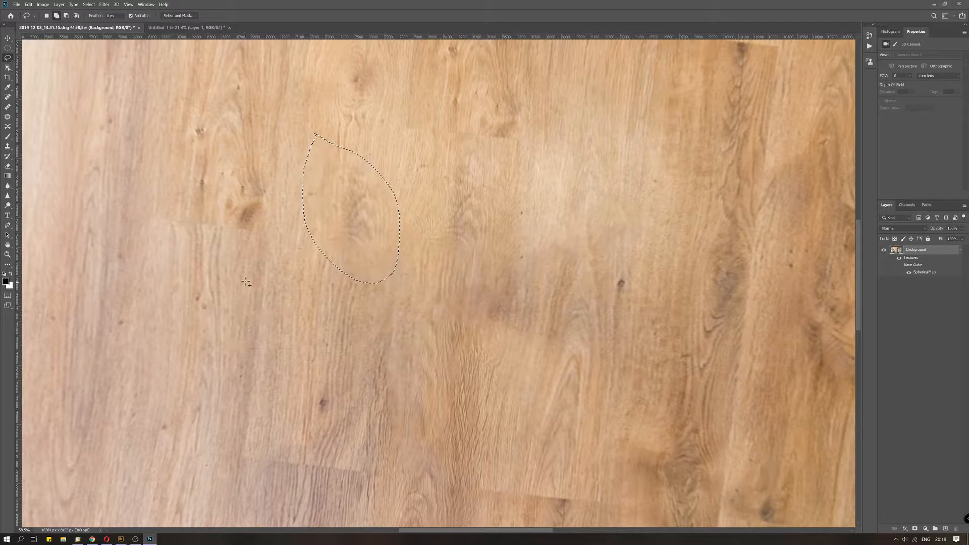
{"action": "key", "text": "ctrl+d"}
- Lasso the pale patch in the middle of the floor, fill it with Content-Aware and deselect
{"action": "scroll", "coordinate": [541, 338], "scroll_direction": "down", "scroll_amount": 4}
{"action": "left_click_drag", "start_coordinate": [553, 350], "coordinate": [508, 257]}
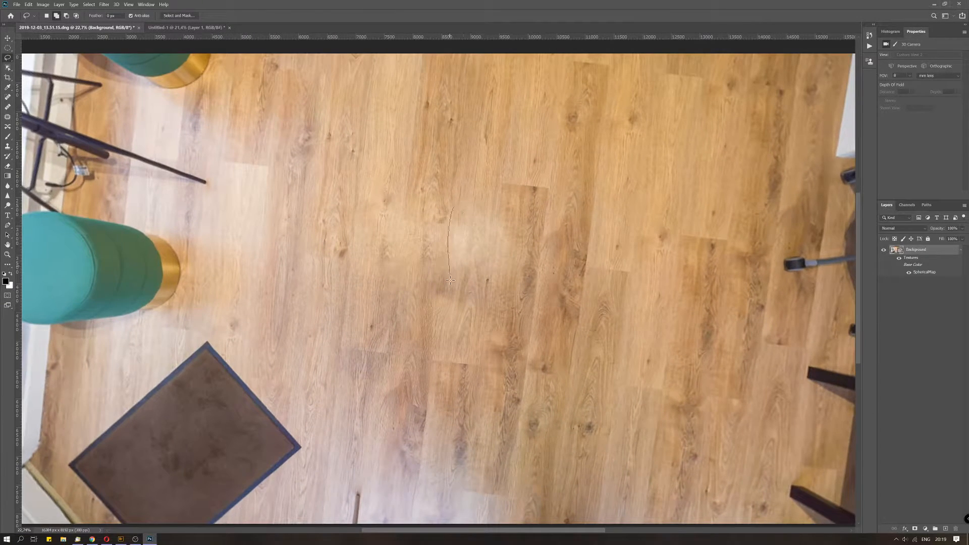
{"action": "mouse_move", "coordinate": [499, 292]}
{"action": "left_mouse_down"}
{"action": "mouse_move", "coordinate": [513, 240]}
{"action": "mouse_move", "coordinate": [496, 208]}
{"action": "mouse_move", "coordinate": [454, 203]}
{"action": "left_mouse_up"}
{"action": "right_click", "coordinate": [491, 253]}
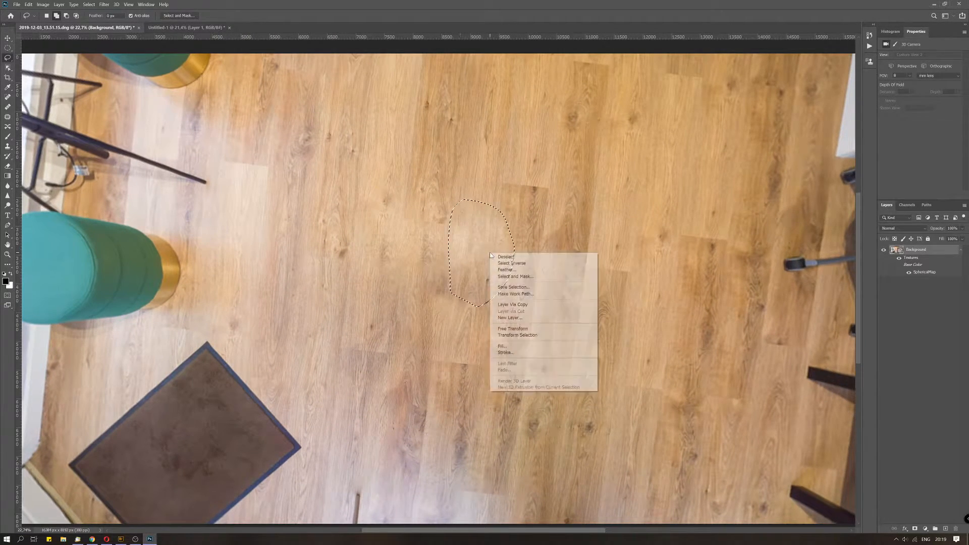
{"action": "left_click", "coordinate": [552, 347]}
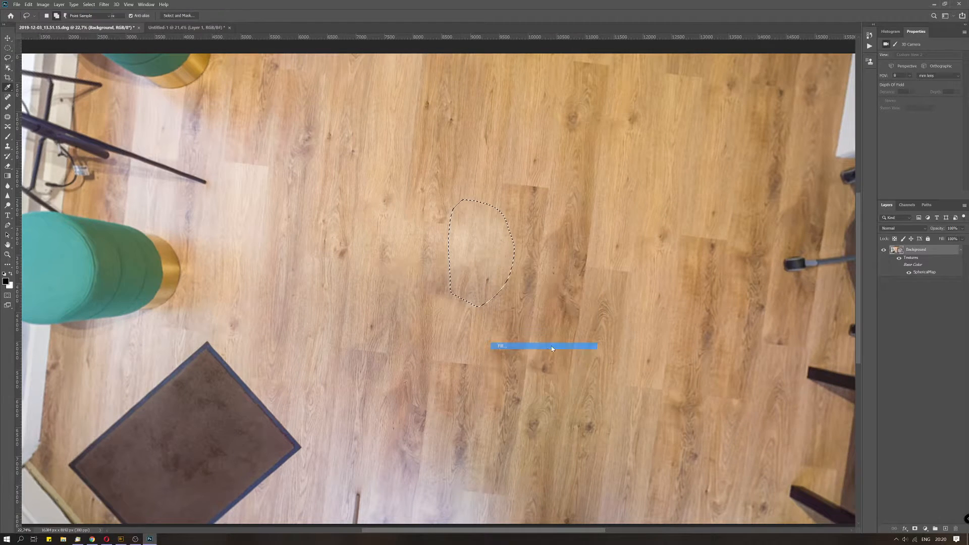
{"action": "left_click", "coordinate": [552, 156]}
{"action": "key", "text": "ctrl+d"}
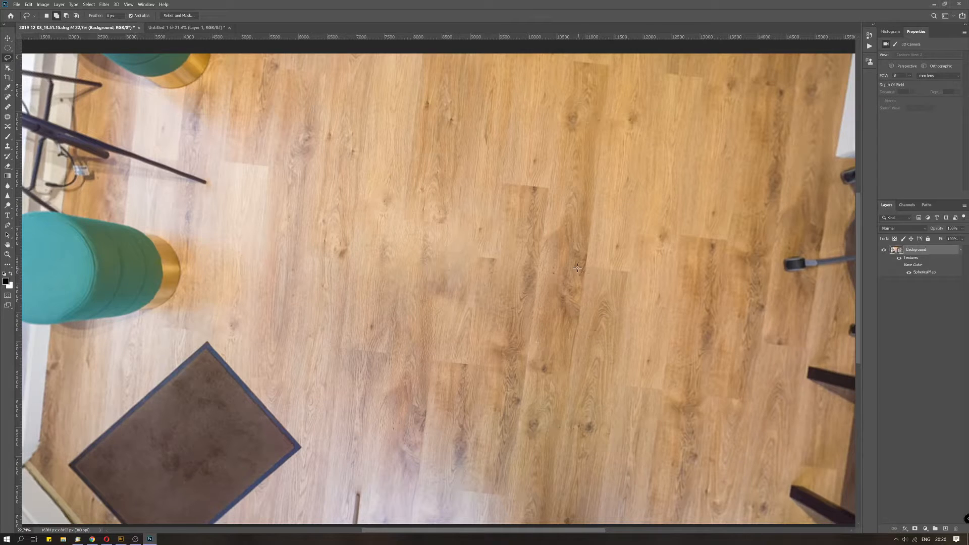
- Remove the short stray plank seam within the retouched floor area with a Content-Aware fill
{"action": "left_click_drag", "start_coordinate": [500, 243], "coordinate": [498, 245]}
{"action": "right_click", "coordinate": [495, 259]}
{"action": "left_click", "coordinate": [550, 354]}
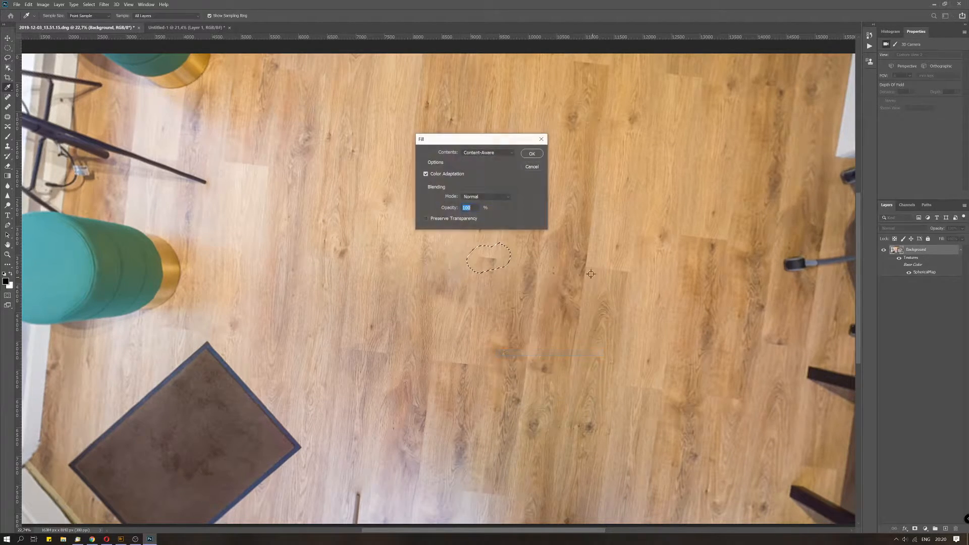
{"action": "key", "text": "Return"}
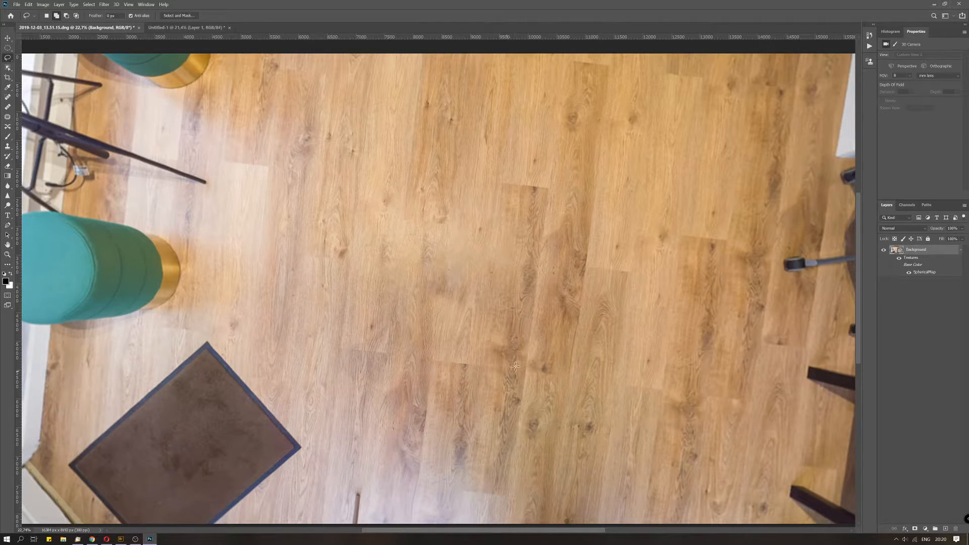
- Copy the snowy road picture from the Untitled-1 document and paste it over the wall-mounted TV in the panorama
{"action": "key", "text": "v"}
{"action": "mouse_move", "coordinate": [504, 253]}
{"action": "left_mouse_down"}
{"action": "mouse_move", "coordinate": [509, 260]}
{"action": "mouse_move", "coordinate": [509, 231]}
{"action": "left_mouse_up"}
{"action": "left_click_drag", "start_coordinate": [508, 265], "coordinate": [513, 272]}
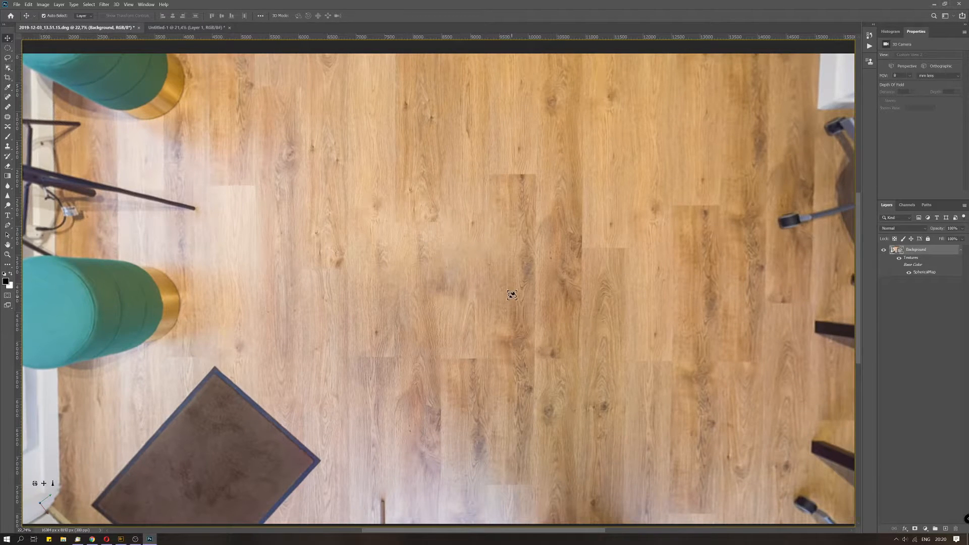
{"action": "mouse_move", "coordinate": [513, 254]}
{"action": "left_mouse_down"}
{"action": "mouse_move", "coordinate": [499, 185]}
{"action": "mouse_move", "coordinate": [611, 190]}
{"action": "left_mouse_up"}
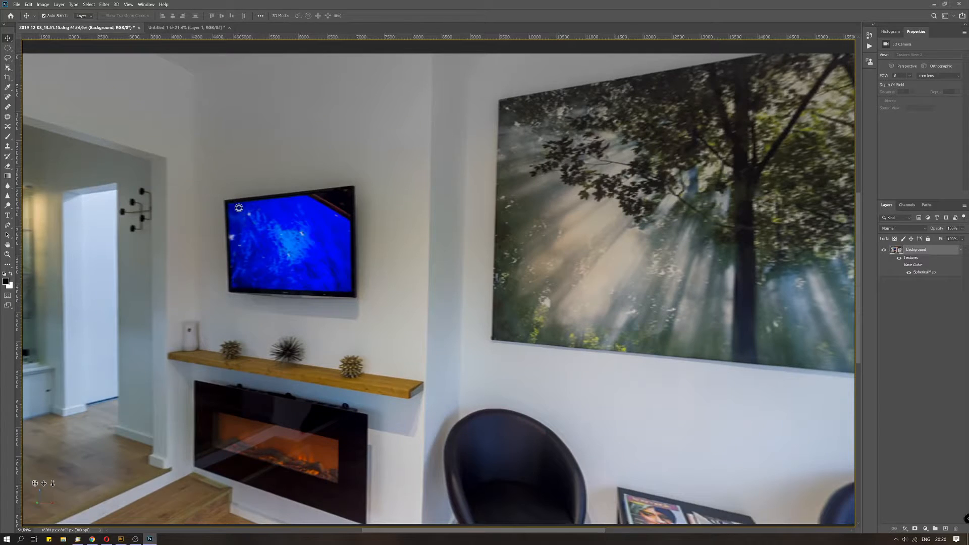
{"action": "scroll", "coordinate": [236, 202], "scroll_direction": "up", "scroll_amount": 10}
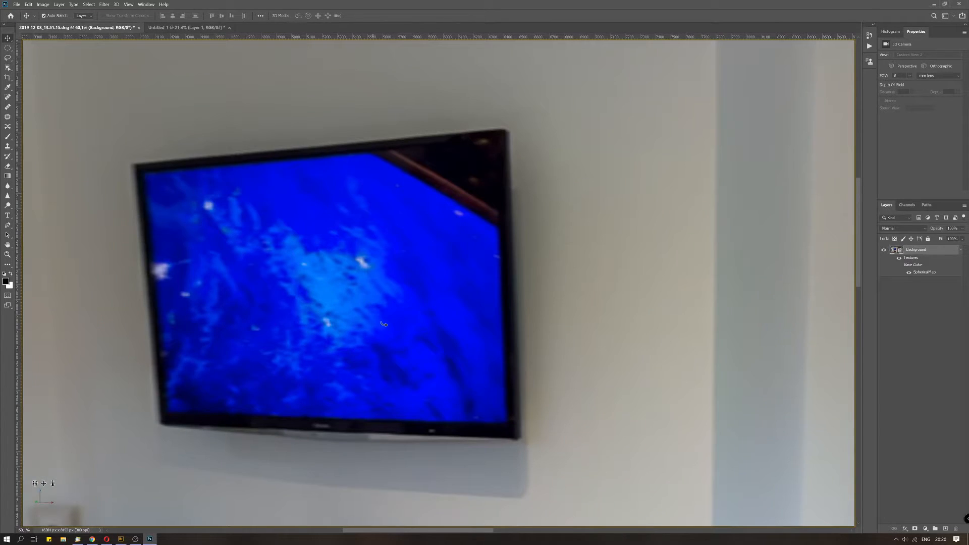
{"action": "left_click", "coordinate": [207, 29]}
{"action": "key", "text": "m"}
{"action": "left_click", "coordinate": [897, 250], "text": "ctrl"}
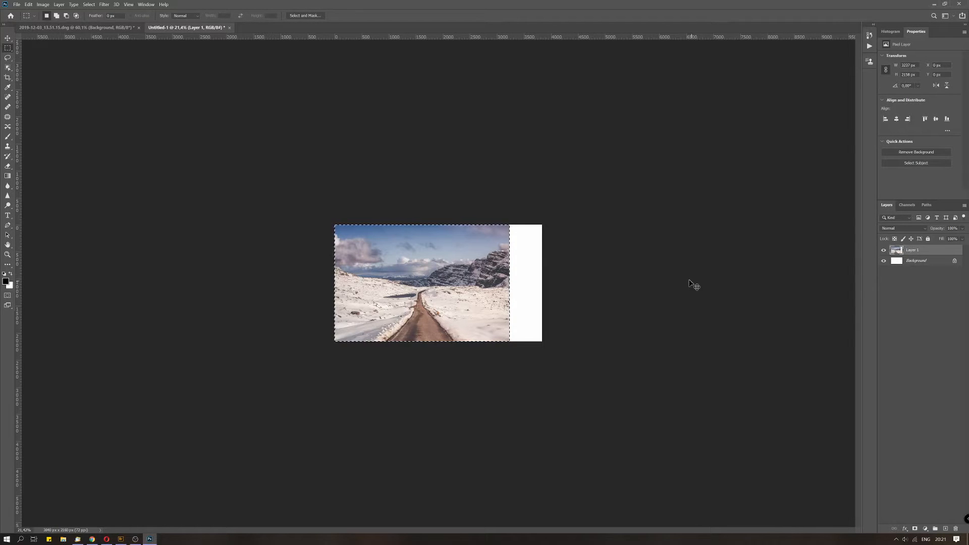
{"action": "left_click", "coordinate": [65, 29]}
{"action": "key", "text": "ctrl+v"}
{"action": "left_click", "coordinate": [8, 38]}
{"action": "left_click_drag", "start_coordinate": [269, 177], "coordinate": [221, 231]}
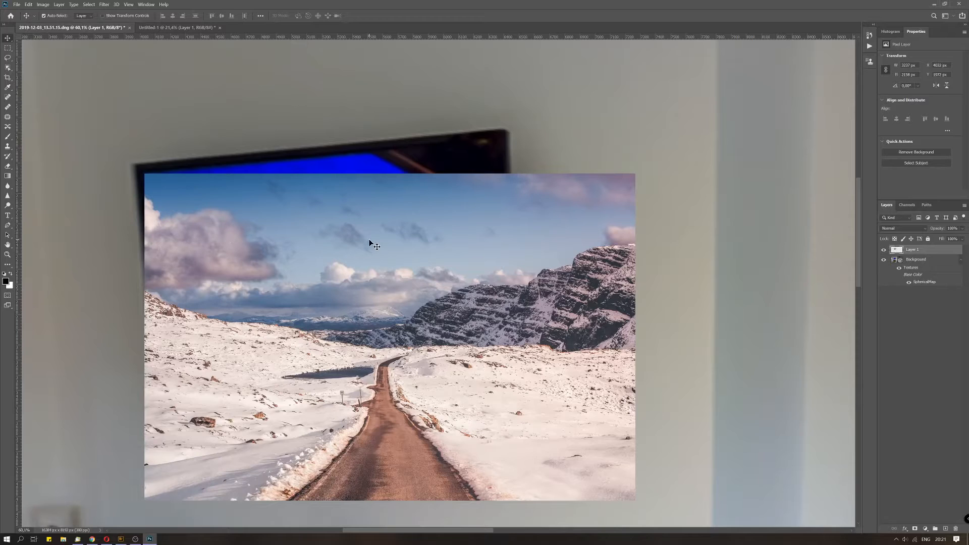
- Transform the pasted picture in perspective, narrowing its upper edge and widening its lower edge
{"action": "key", "text": "ctrl+t"}
{"action": "right_click", "coordinate": [558, 228]}
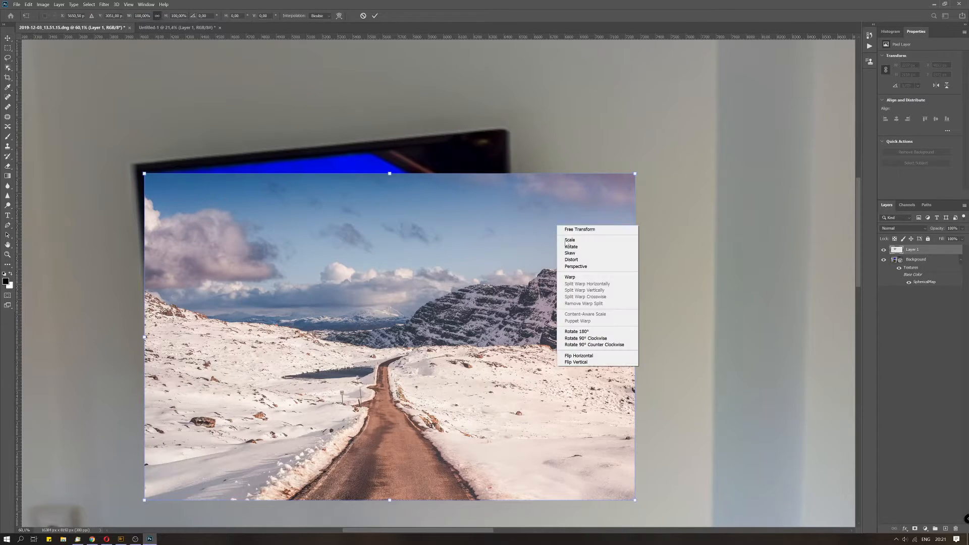
{"action": "left_click", "coordinate": [602, 260]}
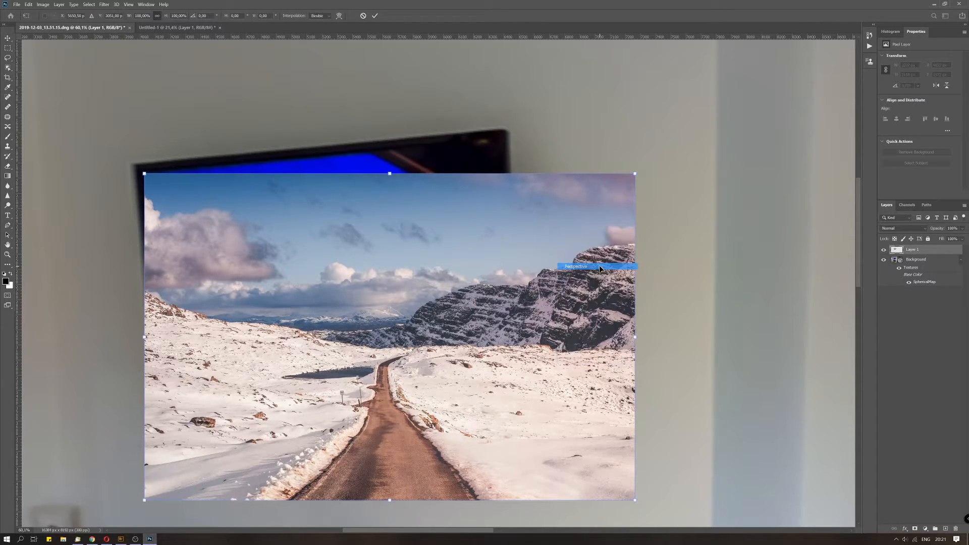
{"action": "left_click_drag", "start_coordinate": [637, 177], "coordinate": [584, 175]}
{"action": "left_click_drag", "start_coordinate": [546, 204], "coordinate": [497, 204]}
- Distort the picture's four corners to fit inside the TV frame and apply the transformation
{"action": "right_click", "coordinate": [470, 221]}
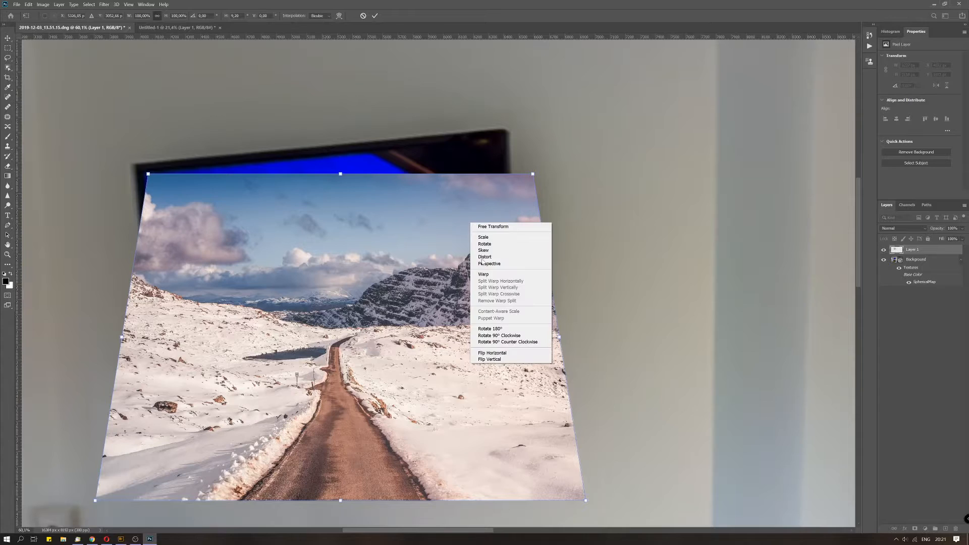
{"action": "left_click", "coordinate": [510, 256]}
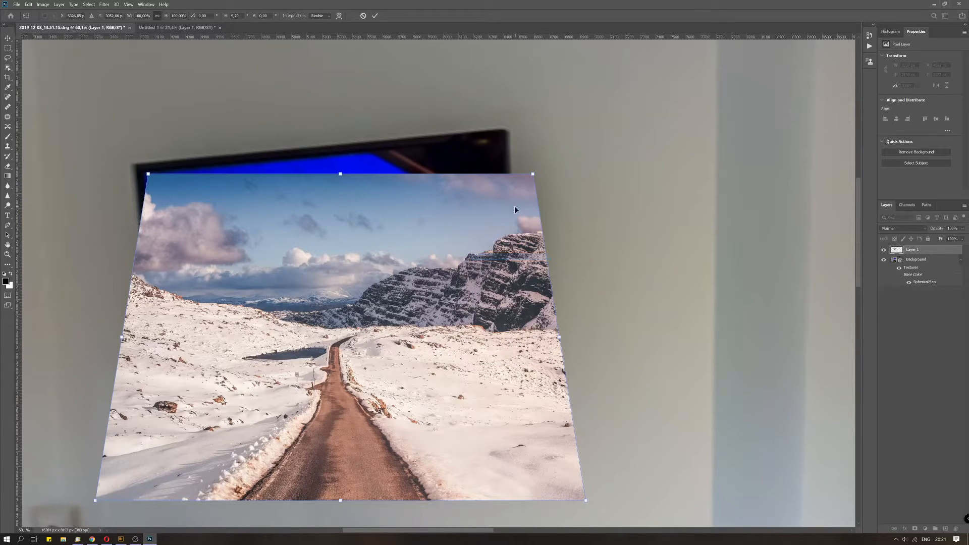
{"action": "left_click_drag", "start_coordinate": [535, 176], "coordinate": [504, 137]}
{"action": "left_click_drag", "start_coordinate": [148, 176], "coordinate": [147, 172]}
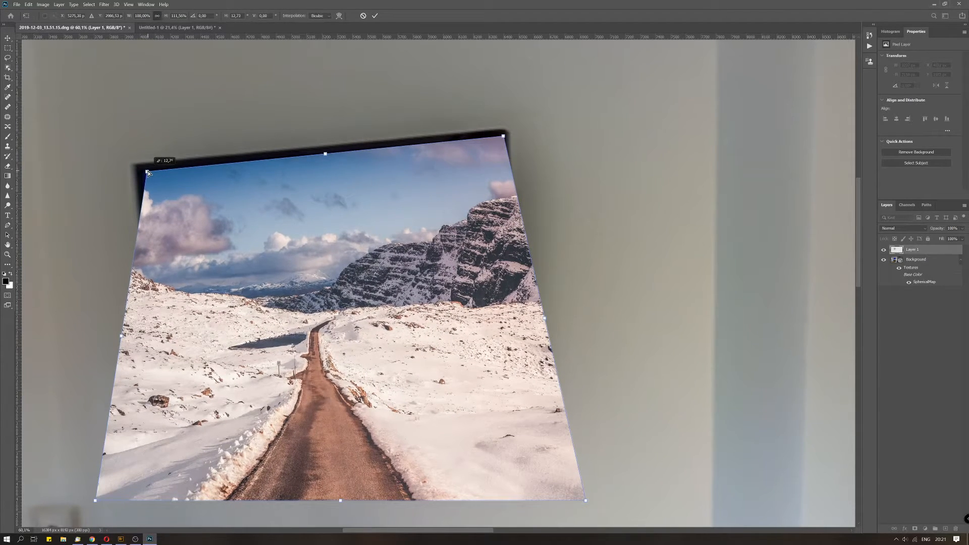
{"action": "left_click_drag", "start_coordinate": [586, 500], "coordinate": [507, 423]}
{"action": "left_click_drag", "start_coordinate": [503, 136], "coordinate": [500, 137]}
{"action": "left_click_drag", "start_coordinate": [95, 501], "coordinate": [168, 415]}
{"action": "key", "text": "Return"}
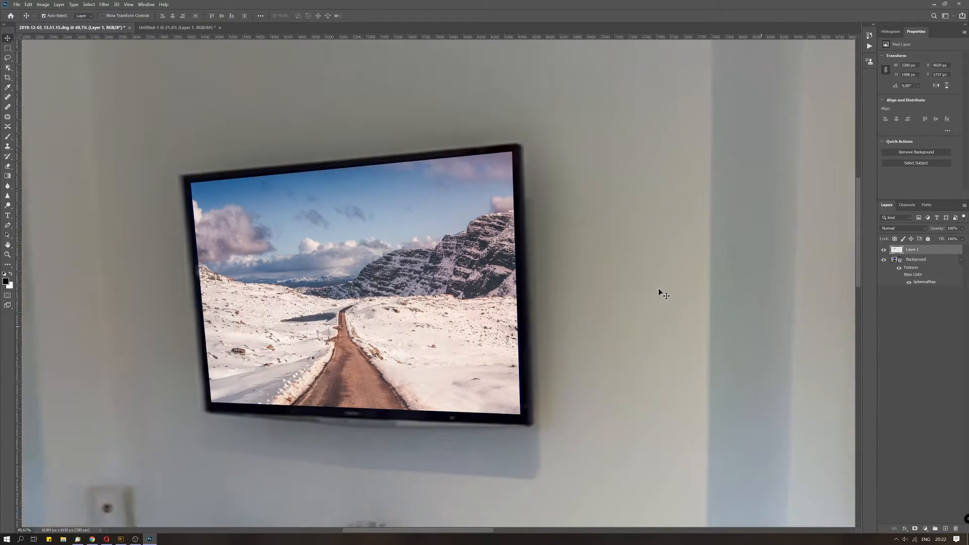
- Add a Curves adjustment that maps input 140 to output 113 and clip it to the TV picture layer
{"action": "scroll", "coordinate": [659, 289], "scroll_direction": "down", "scroll_amount": 8}
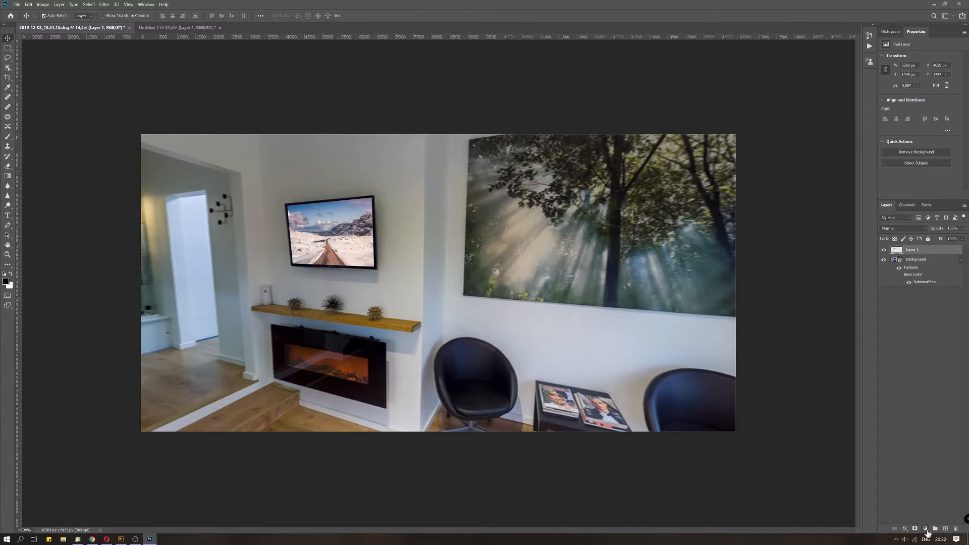
{"action": "left_click", "coordinate": [926, 530]}
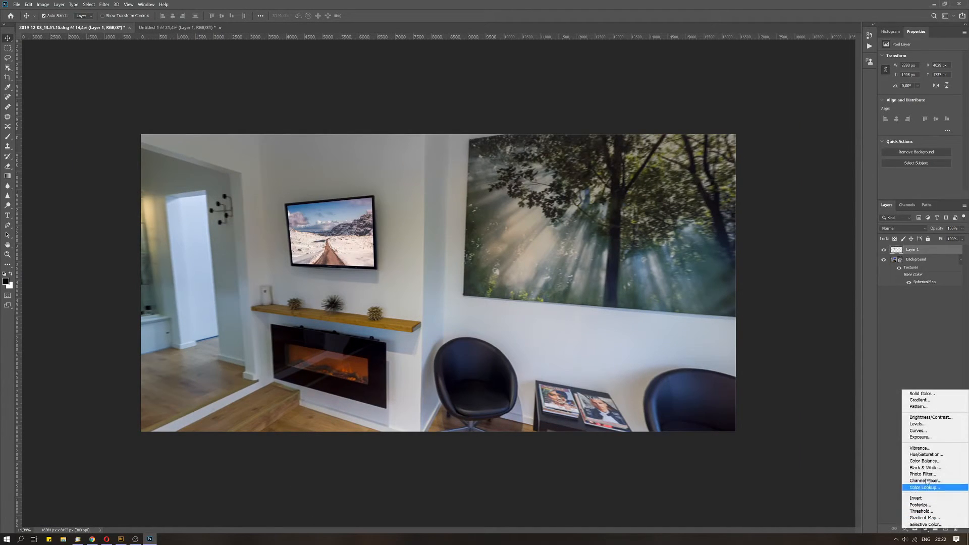
{"action": "left_click", "coordinate": [926, 431]}
{"action": "left_click_drag", "start_coordinate": [929, 104], "coordinate": [930, 107]}
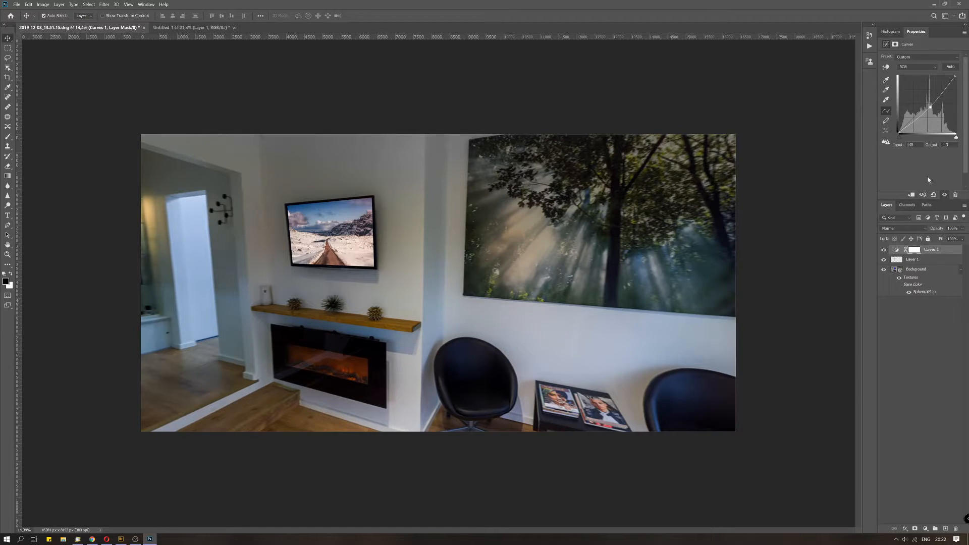
{"action": "left_click", "coordinate": [912, 195]}
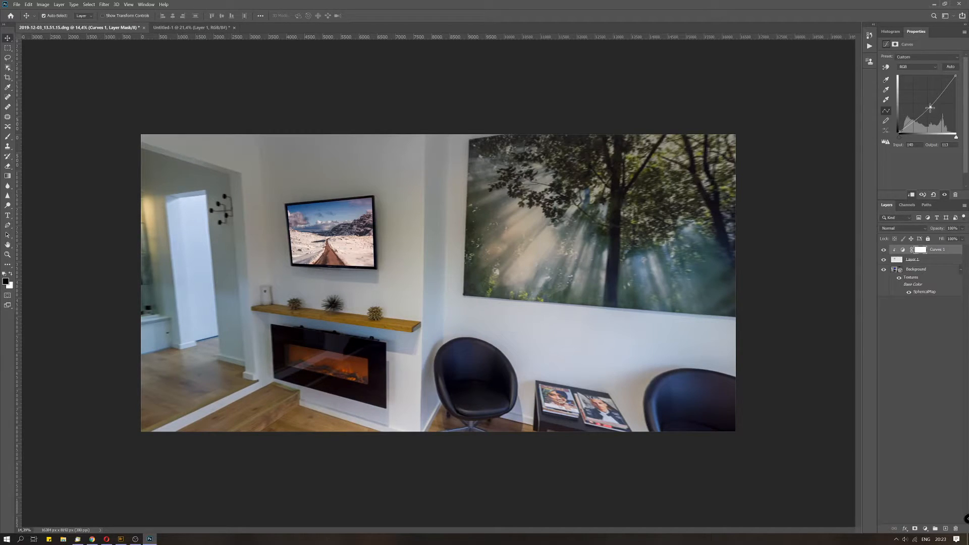
- Move the curve's point down into the shadows, add a second point in the highlights, and compare the TV picture with and without it
{"action": "left_click_drag", "start_coordinate": [931, 108], "coordinate": [920, 116]}
{"action": "left_click", "coordinate": [937, 95]}
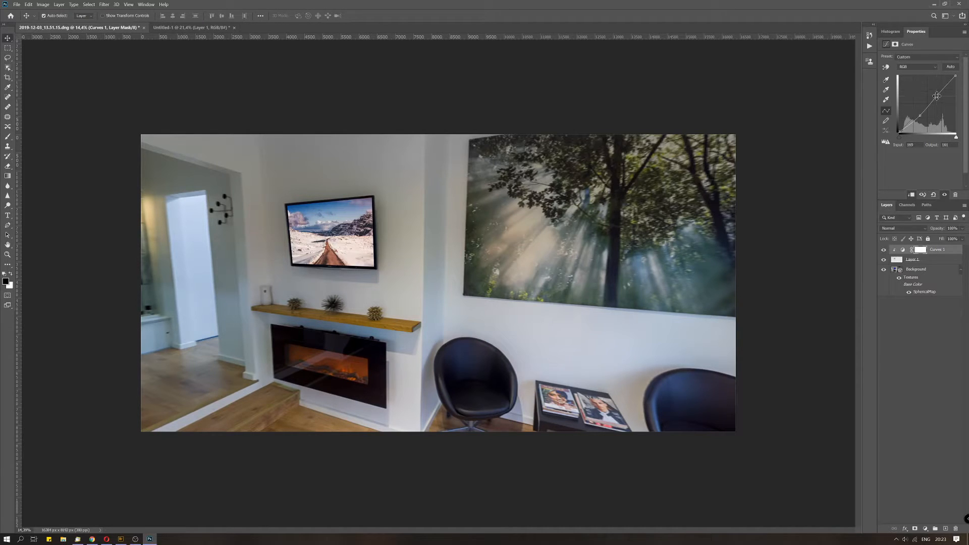
{"action": "left_click", "coordinate": [884, 251]}
{"action": "left_click", "coordinate": [883, 250]}
{"action": "left_click", "coordinate": [884, 251]}
{"action": "left_click", "coordinate": [883, 251]}
- Merge the Curves adjustment down into the TV picture layer, and merge that layer down into the panorama background
{"action": "left_click", "coordinate": [897, 262]}
{"action": "right_click", "coordinate": [899, 262]}
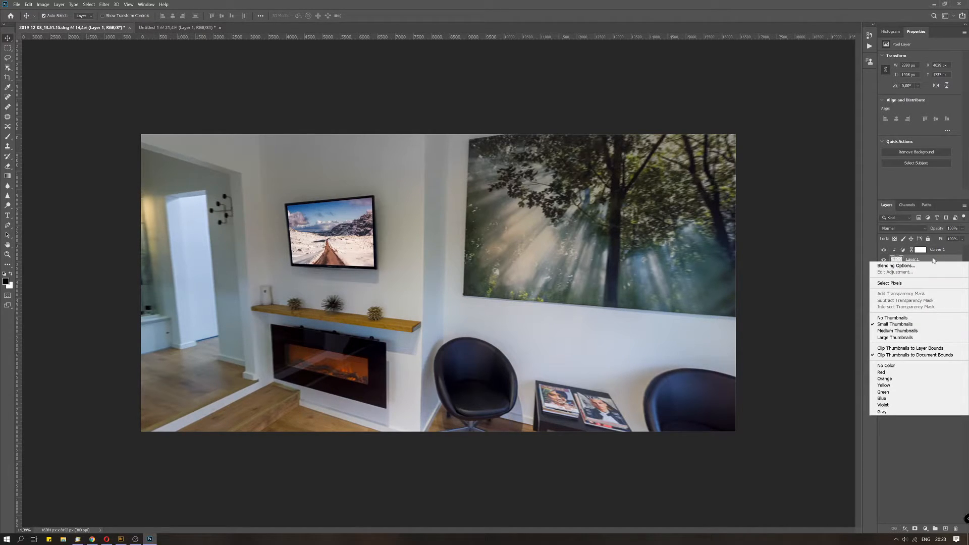
{"action": "left_click", "coordinate": [937, 260]}
{"action": "left_click", "coordinate": [937, 250]}
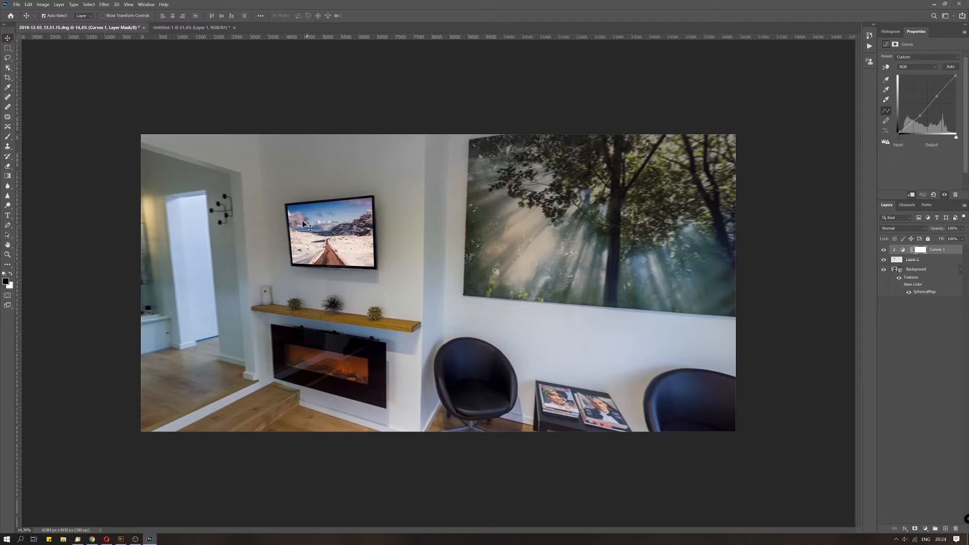
{"action": "right_click", "coordinate": [936, 252]}
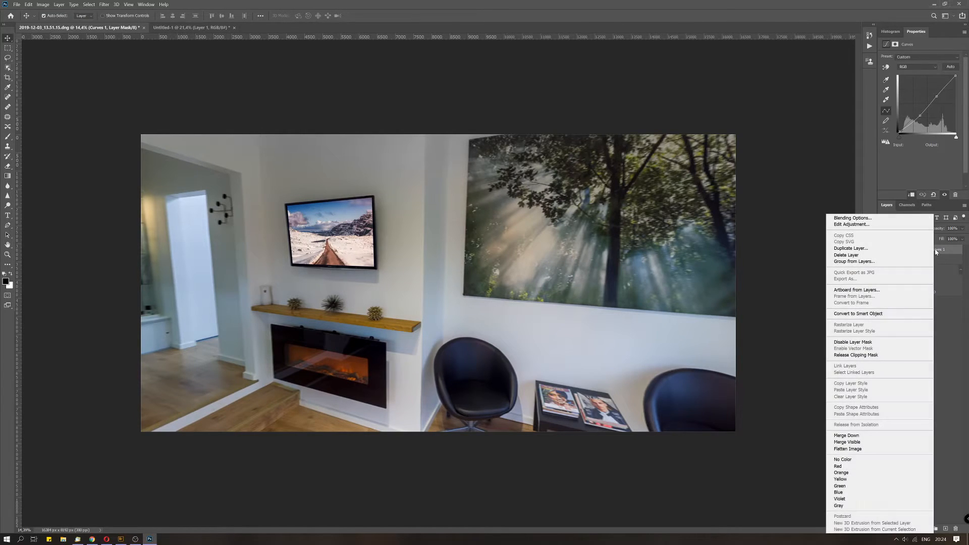
{"action": "left_click", "coordinate": [877, 437]}
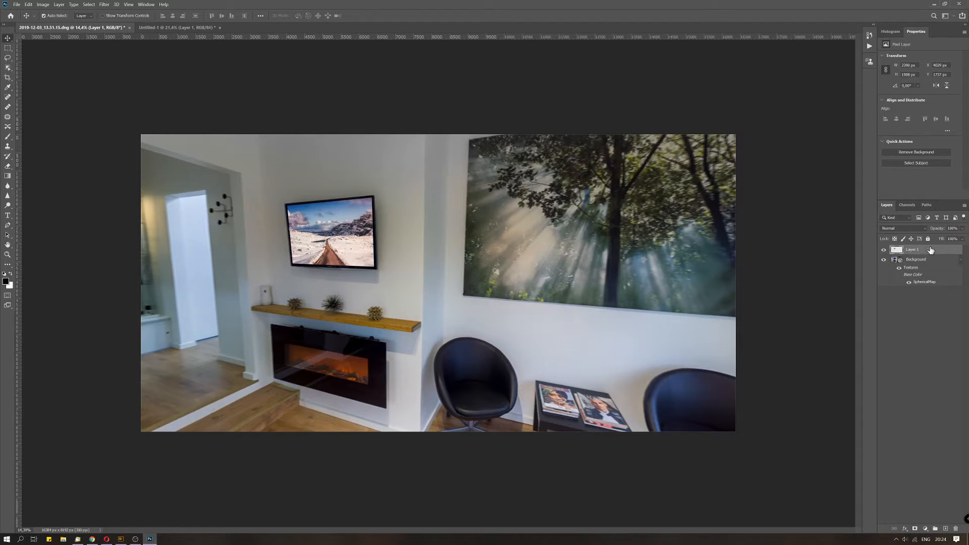
{"action": "right_click", "coordinate": [930, 247]}
{"action": "left_click", "coordinate": [863, 435]}
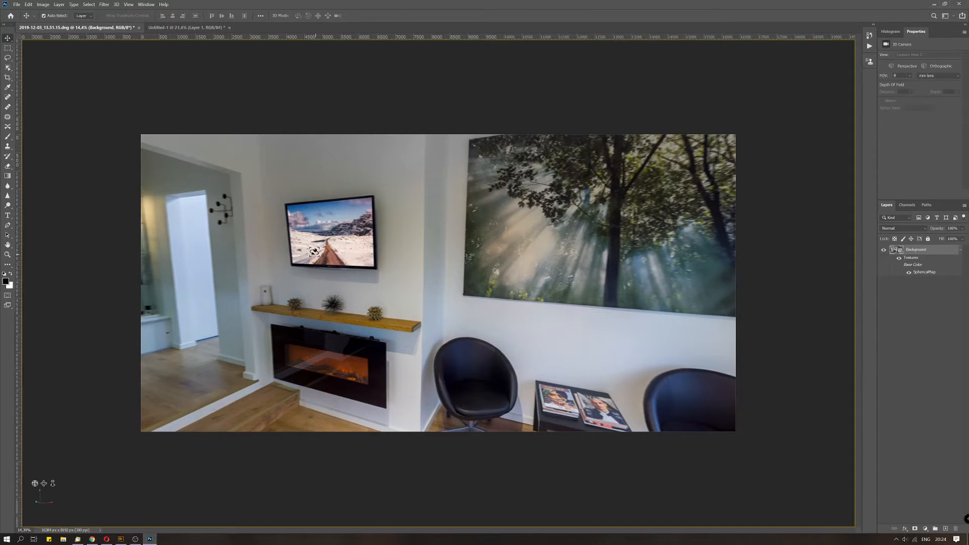
- Export the spherical panorama as a JPEG named tutor in the Xphase folder
{"action": "mouse_move", "coordinate": [409, 285]}
{"action": "left_mouse_down"}
{"action": "mouse_move", "coordinate": [429, 276]}
{"action": "mouse_move", "coordinate": [311, 280]}
{"action": "mouse_move", "coordinate": [343, 286]}
{"action": "mouse_move", "coordinate": [331, 267]}
{"action": "left_mouse_up"}
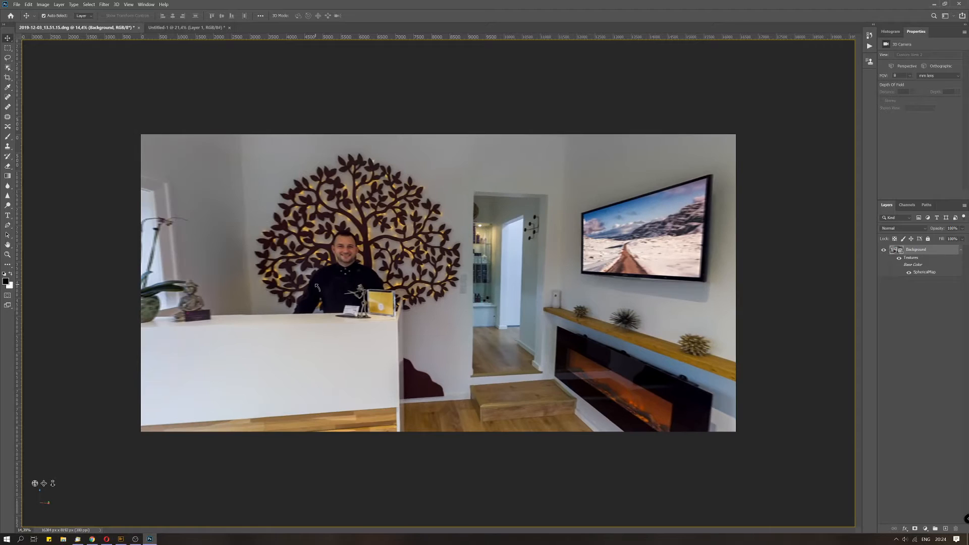
{"action": "left_click", "coordinate": [116, 4]}
{"action": "mouse_move", "coordinate": [192, 33]}
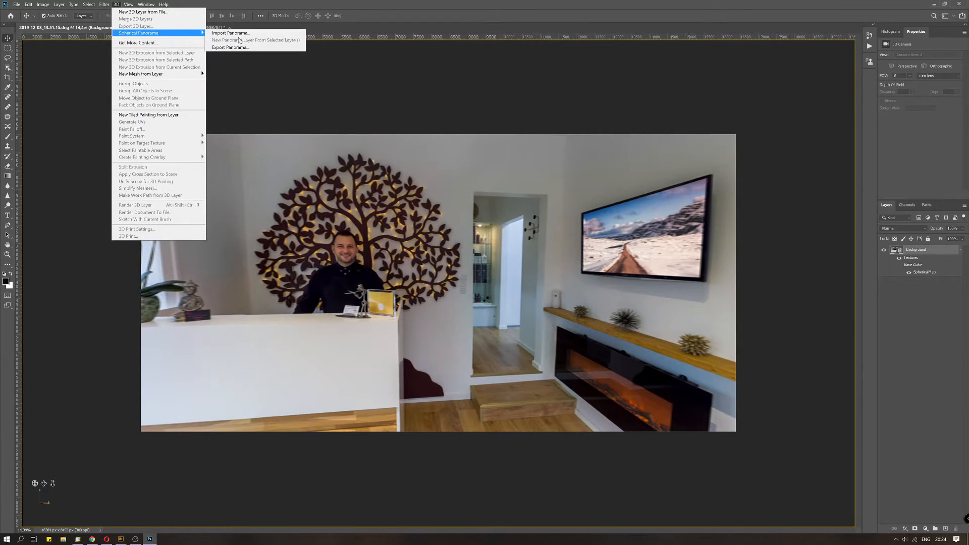
{"action": "left_click", "coordinate": [255, 48]}
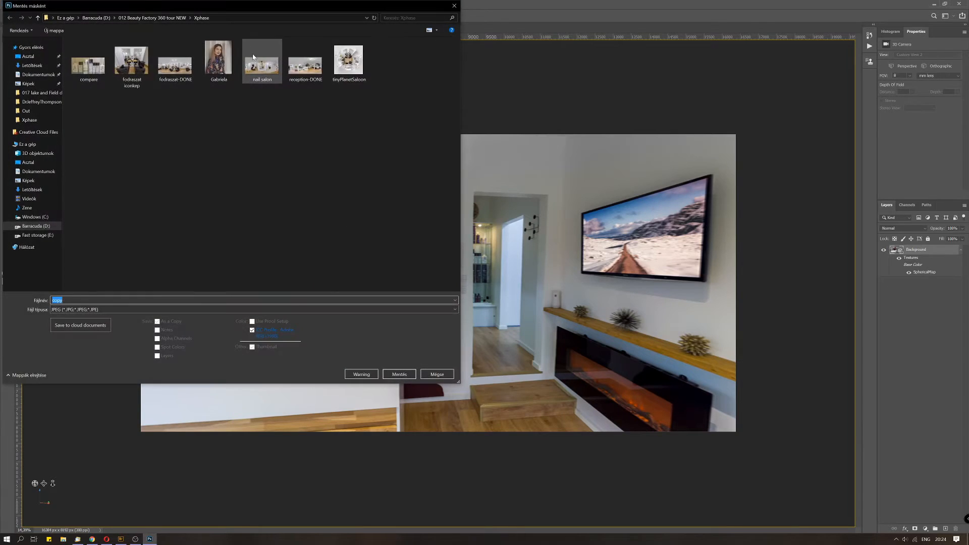
{"action": "key", "text": "Return"}
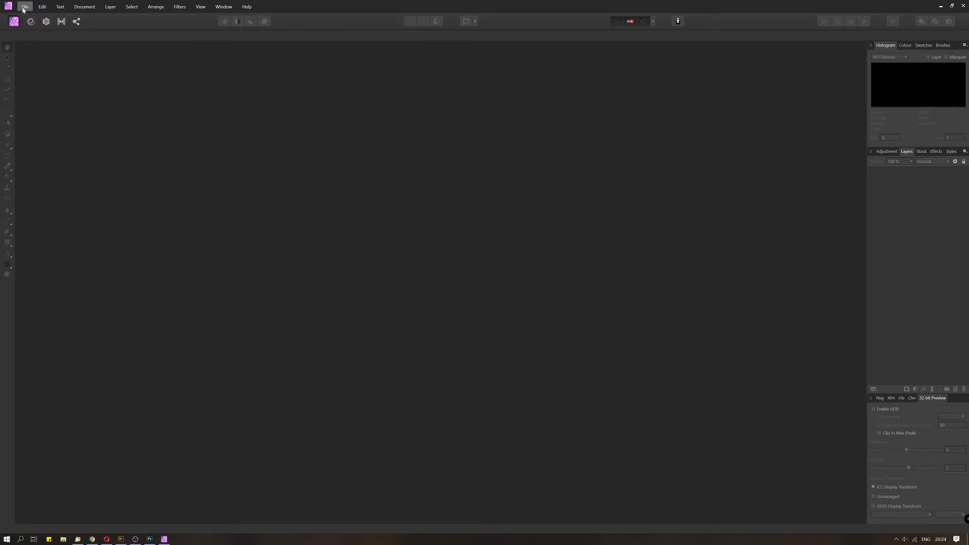
- Switch to Affinity Photo, open the exported tutor image from the Xphase folder, and edit it in an equirectangular live projection
{"action": "left_click", "coordinate": [25, 7]}
{"action": "left_click", "coordinate": [43, 85]}
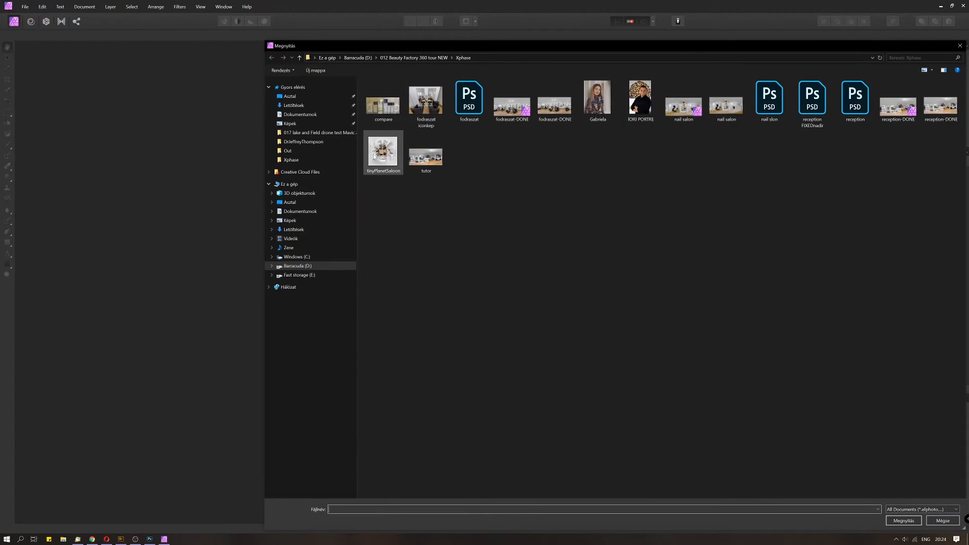
{"action": "left_click", "coordinate": [426, 154]}
{"action": "left_click", "coordinate": [904, 521]}
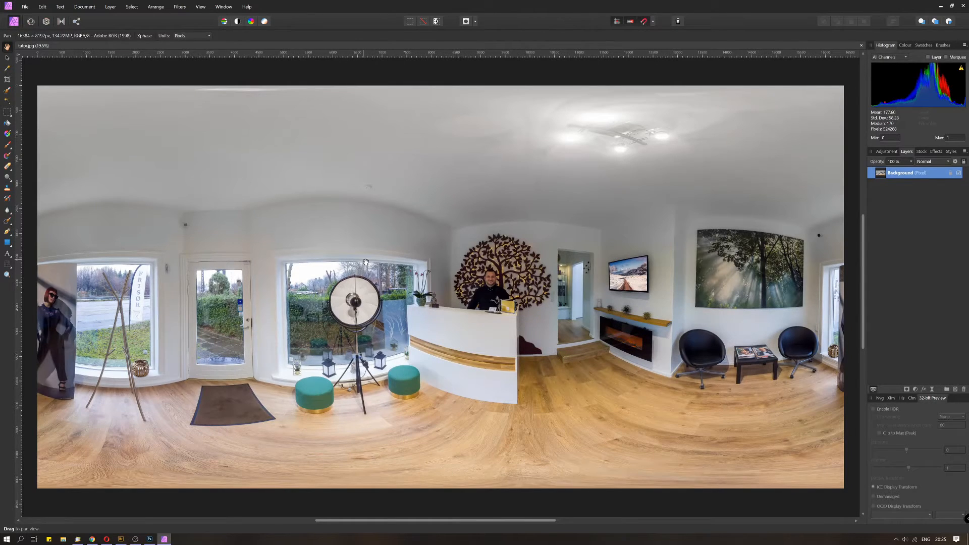
{"action": "key", "text": "ctrl+alt+e"}
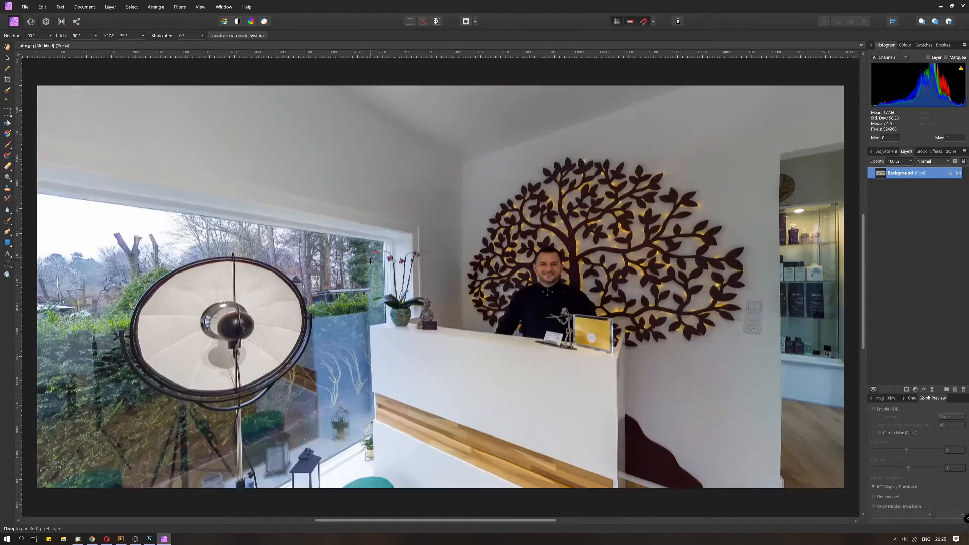
- Examine the reception desk, the replaced TV picture and the retouched floor in the 360° projection
{"action": "scroll", "coordinate": [563, 293], "scroll_direction": "up", "scroll_amount": 5}
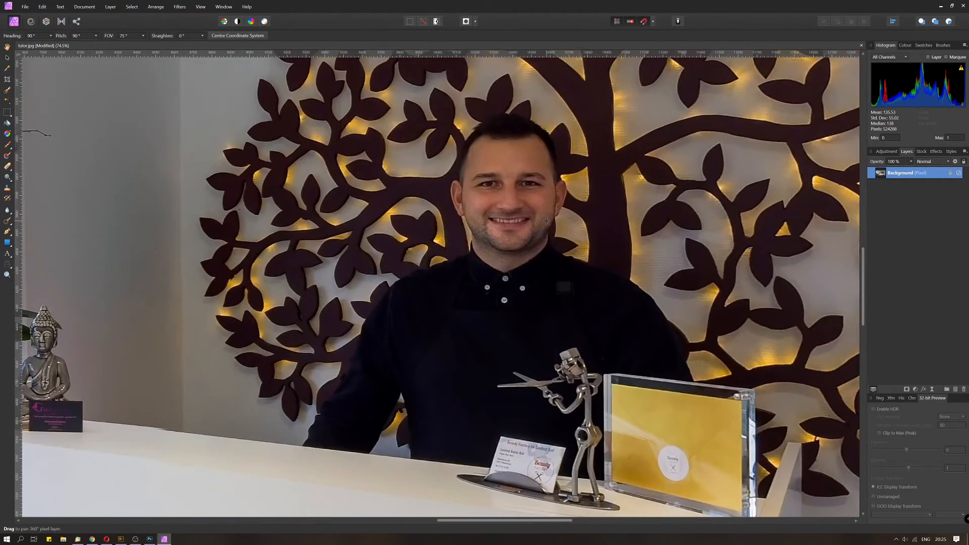
{"action": "scroll", "coordinate": [546, 223], "scroll_direction": "down", "scroll_amount": 4}
{"action": "scroll", "coordinate": [542, 228], "scroll_direction": "up", "scroll_amount": 5}
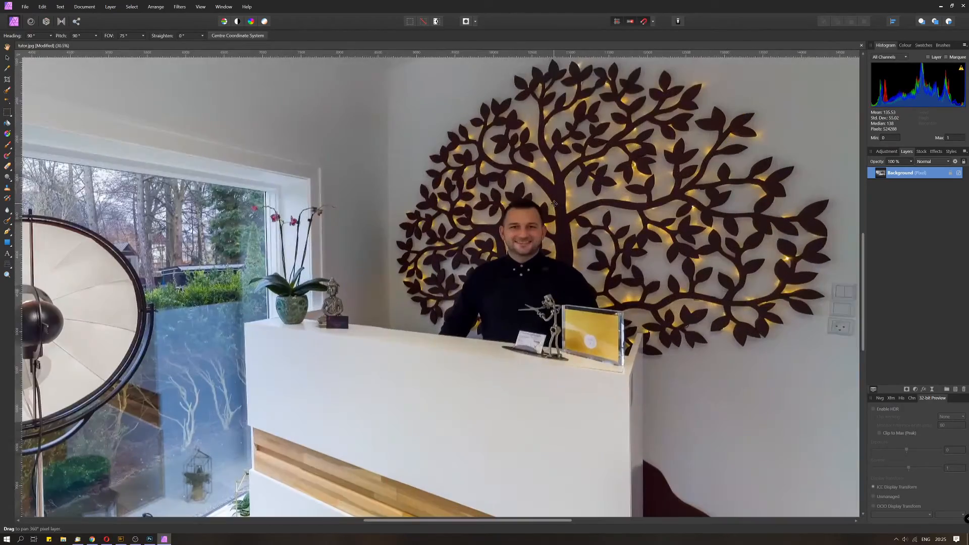
{"action": "scroll", "coordinate": [415, 206], "scroll_direction": "down", "scroll_amount": 5}
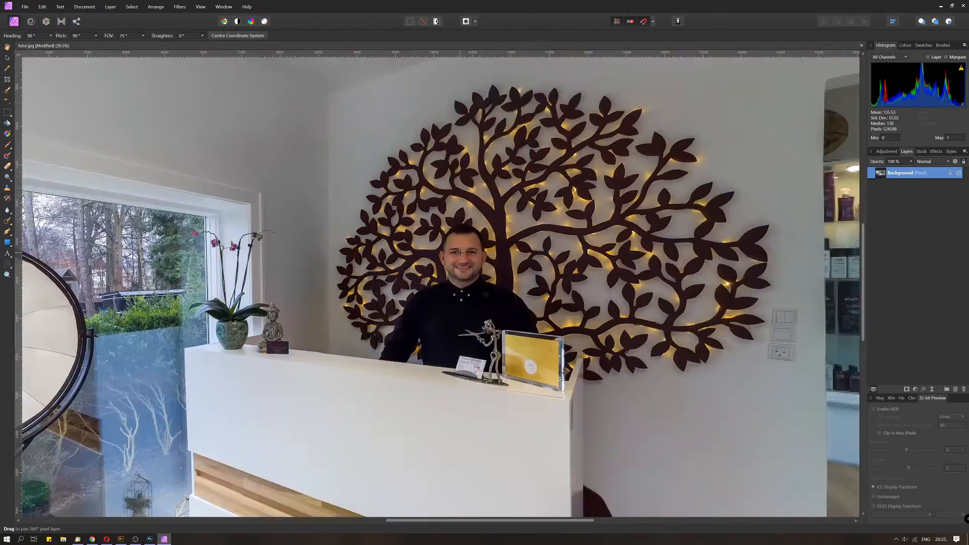
{"action": "key", "text": "ctrl+0"}
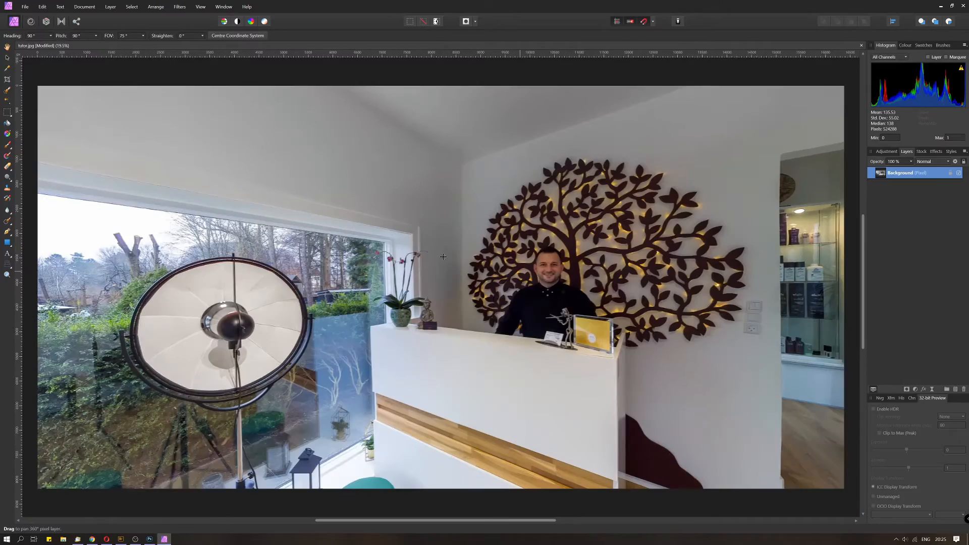
{"action": "left_click_drag", "start_coordinate": [499, 272], "coordinate": [725, 308]}
{"action": "scroll", "coordinate": [548, 207], "scroll_direction": "up", "scroll_amount": 5}
{"action": "scroll", "coordinate": [420, 190], "scroll_direction": "up", "scroll_amount": 2}
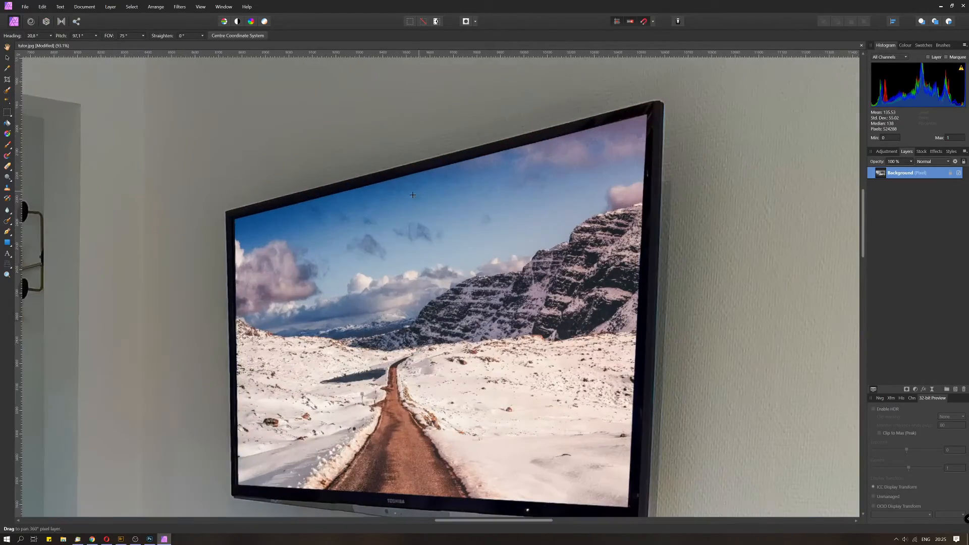
{"action": "scroll", "coordinate": [372, 296], "scroll_direction": "down", "scroll_amount": 8}
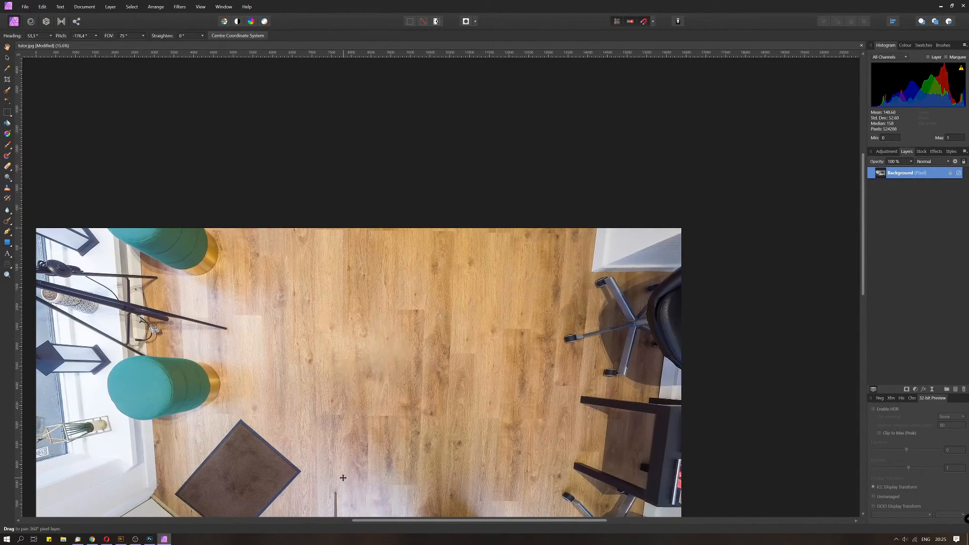
{"action": "scroll", "coordinate": [342, 427], "scroll_direction": "up", "scroll_amount": 1}
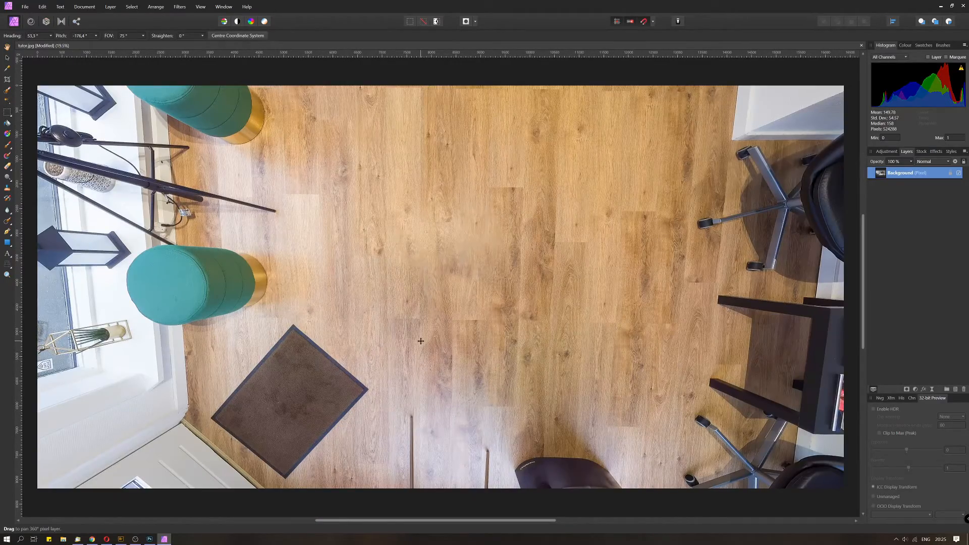
{"action": "mouse_move", "coordinate": [533, 319]}
{"action": "left_mouse_down"}
{"action": "mouse_move", "coordinate": [545, 121]}
{"action": "mouse_move", "coordinate": [447, 264]}
{"action": "mouse_move", "coordinate": [383, 246]}
{"action": "mouse_move", "coordinate": [286, 284]}
{"action": "mouse_move", "coordinate": [298, 193]}
{"action": "mouse_move", "coordinate": [324, 177]}
{"action": "mouse_move", "coordinate": [280, 278]}
{"action": "mouse_move", "coordinate": [579, 374]}
{"action": "left_mouse_up"}
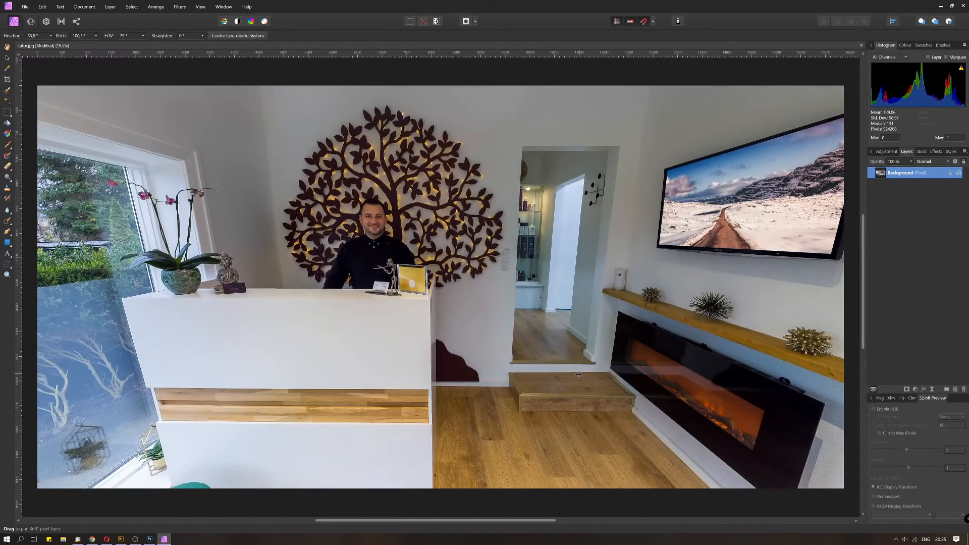
{"action": "scroll", "coordinate": [578, 374], "scroll_direction": "down", "scroll_amount": 1}
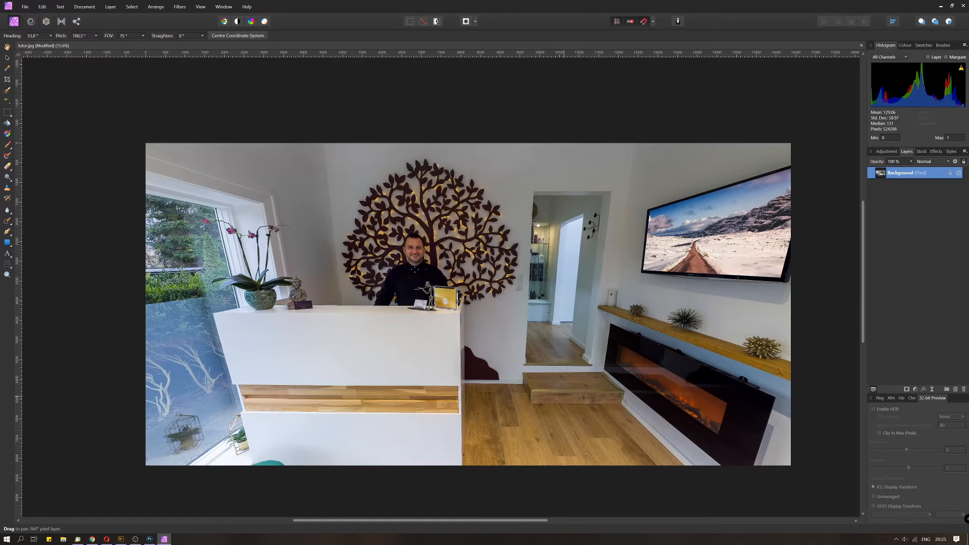
{"action": "mouse_move", "coordinate": [551, 367]}
{"action": "left_mouse_down"}
{"action": "mouse_move", "coordinate": [543, 424]}
{"action": "mouse_move", "coordinate": [537, 407]}
{"action": "mouse_move", "coordinate": [551, 369]}
{"action": "left_mouse_up"}
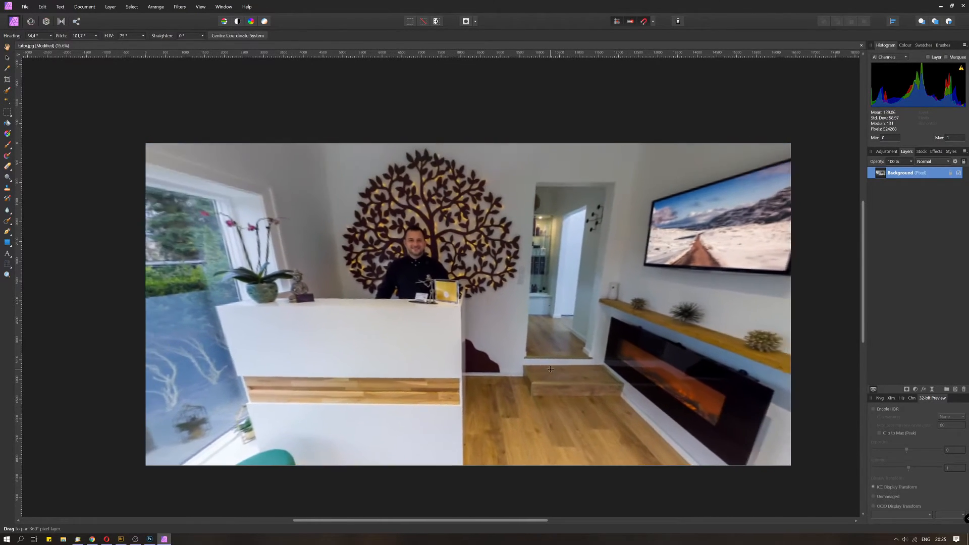
- Add a Curves adjustment above the background with one point slightly lifting the shadows and a second point in the highlights
{"action": "left_click", "coordinate": [916, 390]}
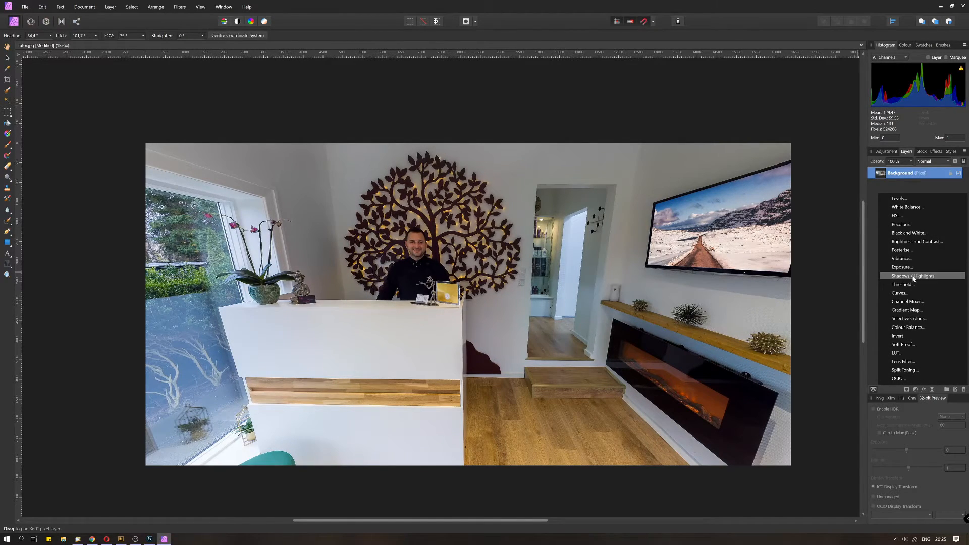
{"action": "left_click", "coordinate": [900, 293]}
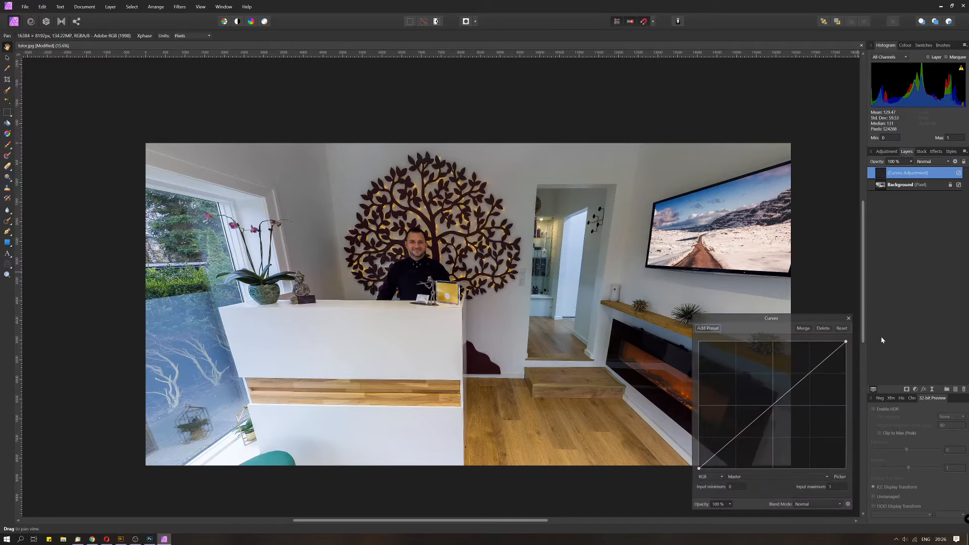
{"action": "left_click_drag", "start_coordinate": [730, 441], "coordinate": [727, 441]}
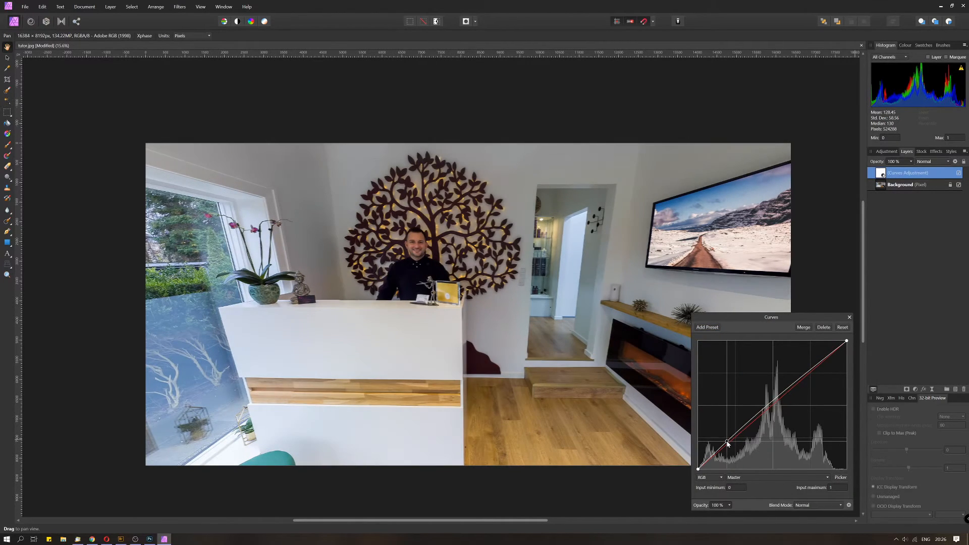
{"action": "left_click_drag", "start_coordinate": [788, 390], "coordinate": [820, 364]}
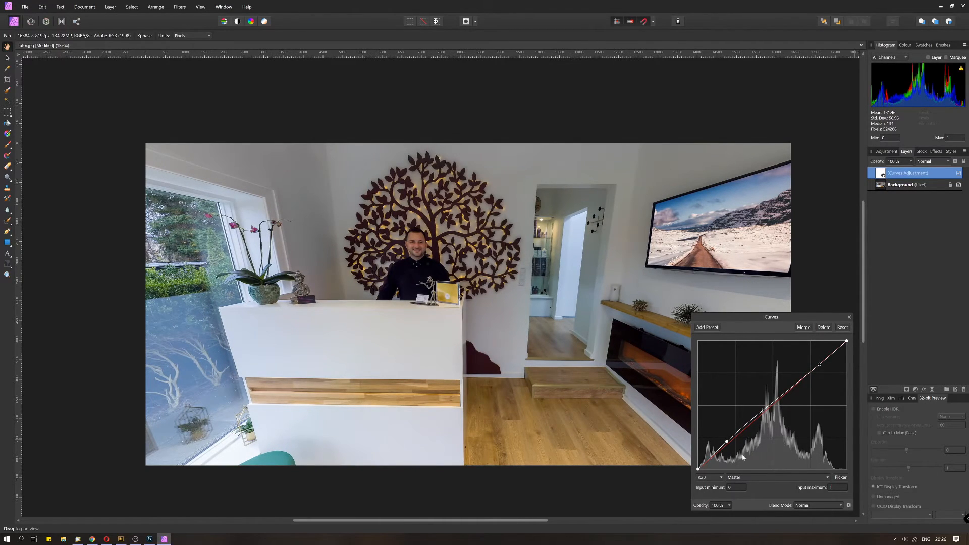
{"action": "left_click", "coordinate": [850, 317]}
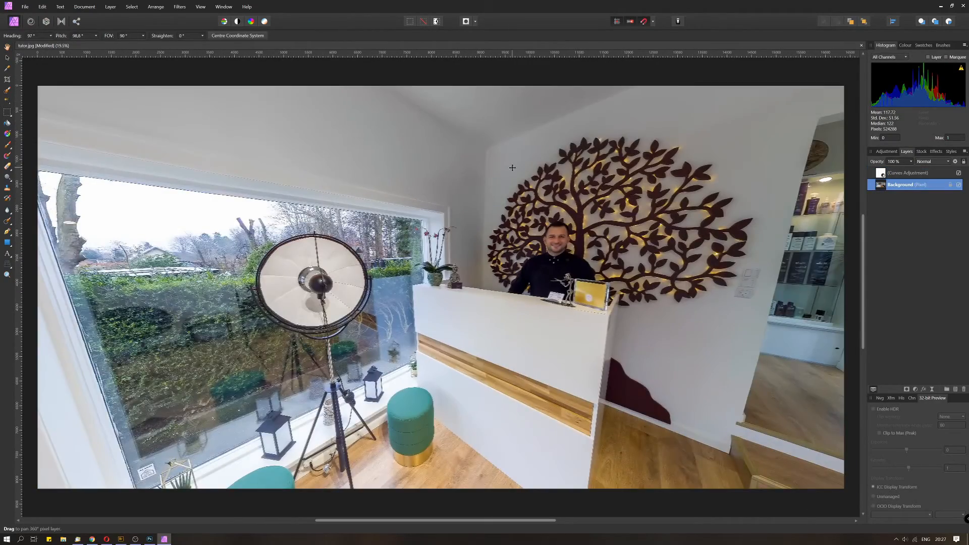
- Look around the adjusted panorama, turning the projected view from the window towards the reception desk and TV
{"action": "left_click_drag", "start_coordinate": [823, 176], "coordinate": [622, 174]}
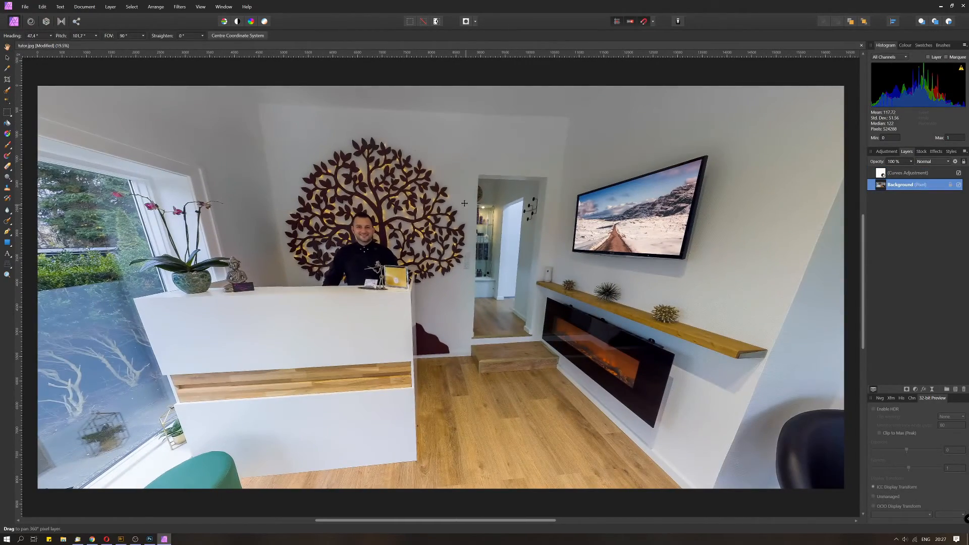
{"action": "left_click_drag", "start_coordinate": [464, 203], "coordinate": [398, 236]}
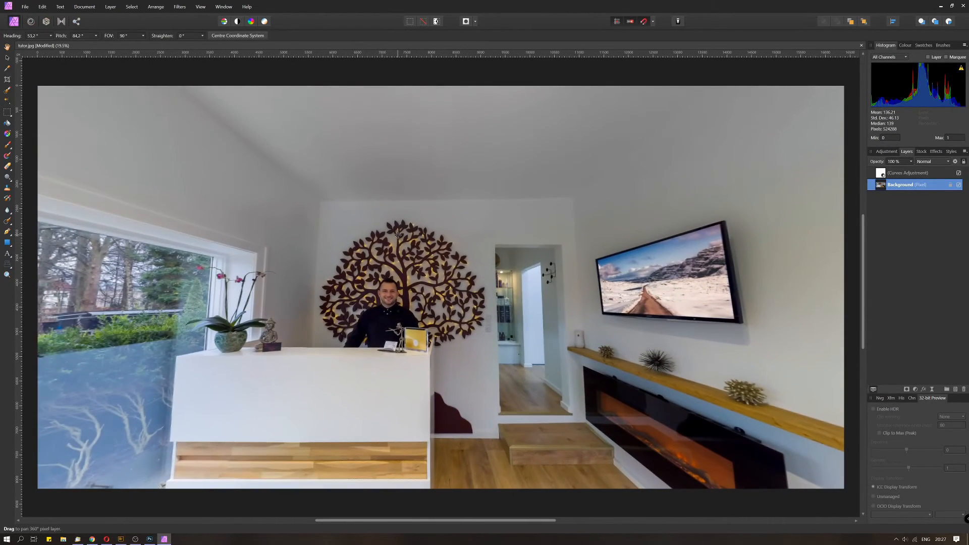